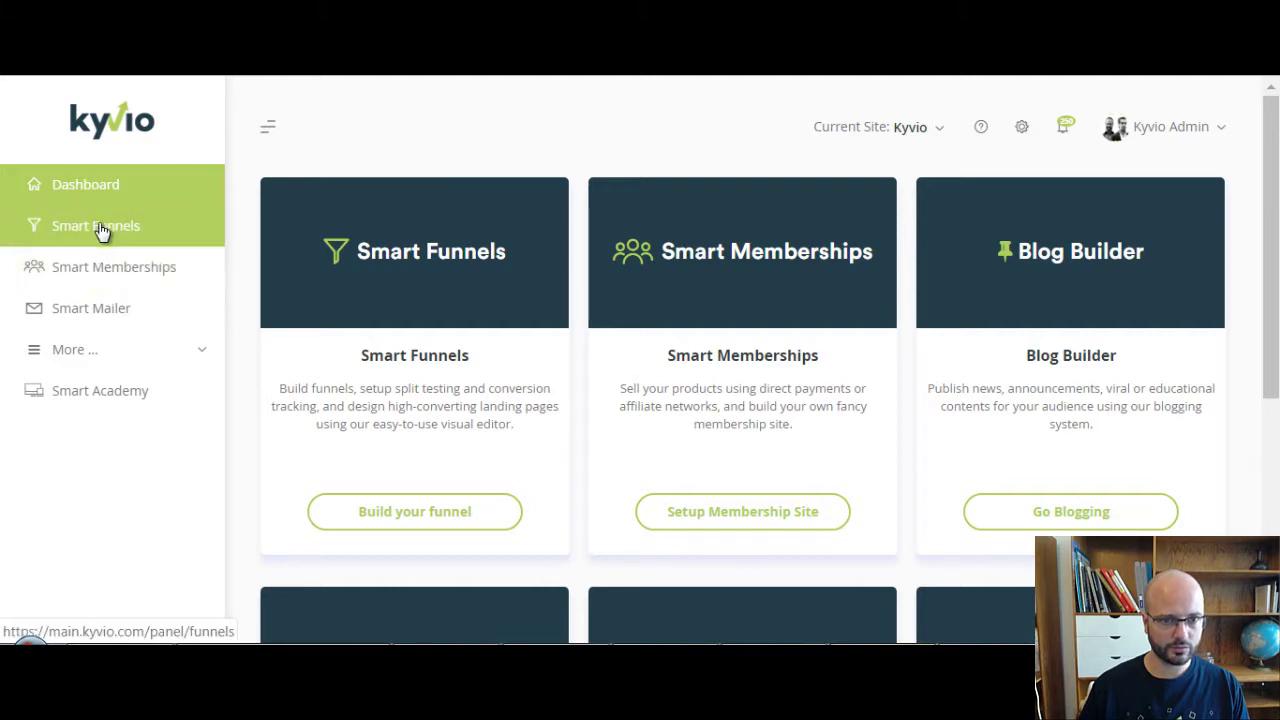
# - Open the Demo funnel in Smart Funnels and start editing its presell page named "test"
pyautogui.click(118, 231)
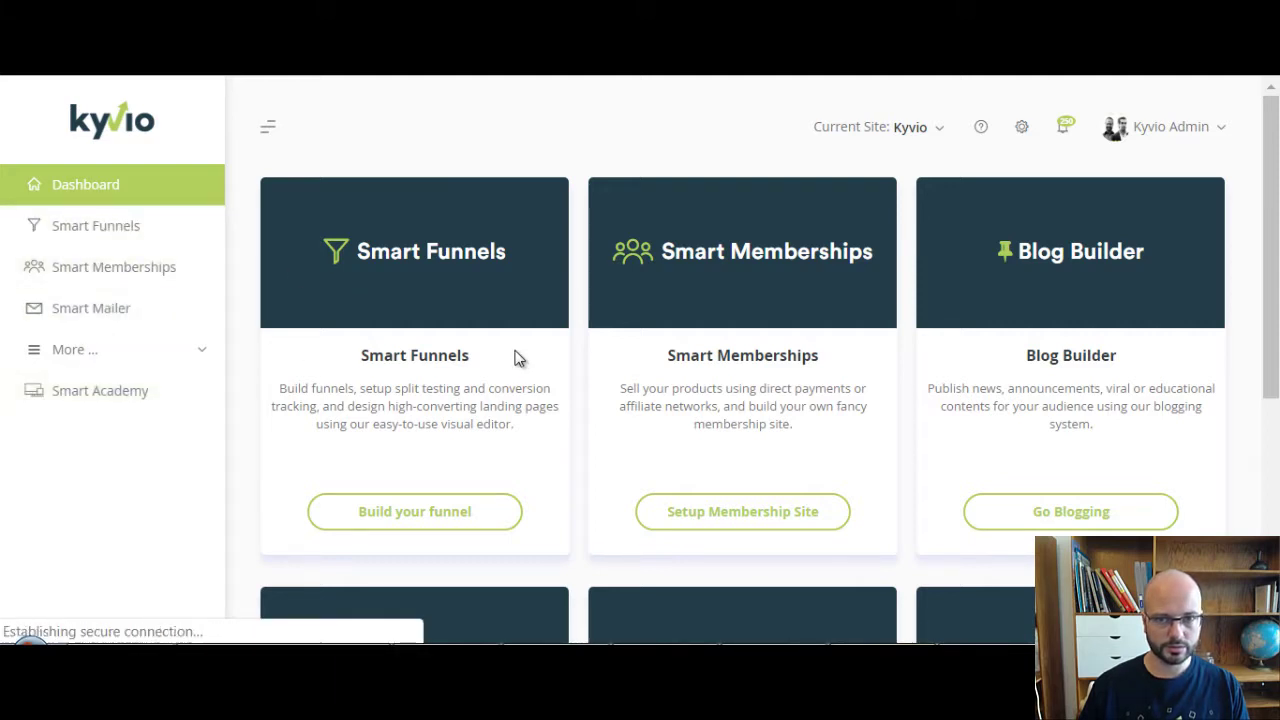
pyautogui.scroll(-1, 540, 366)
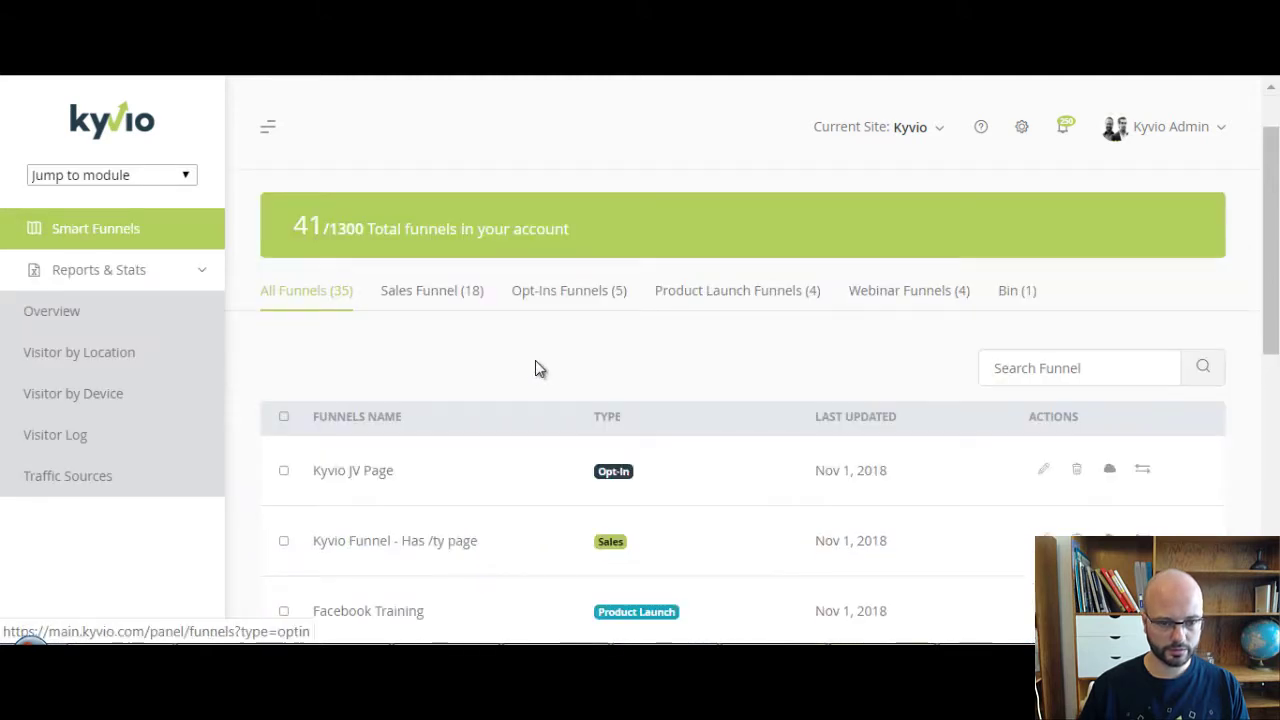
pyautogui.scroll(-1, 580, 366)
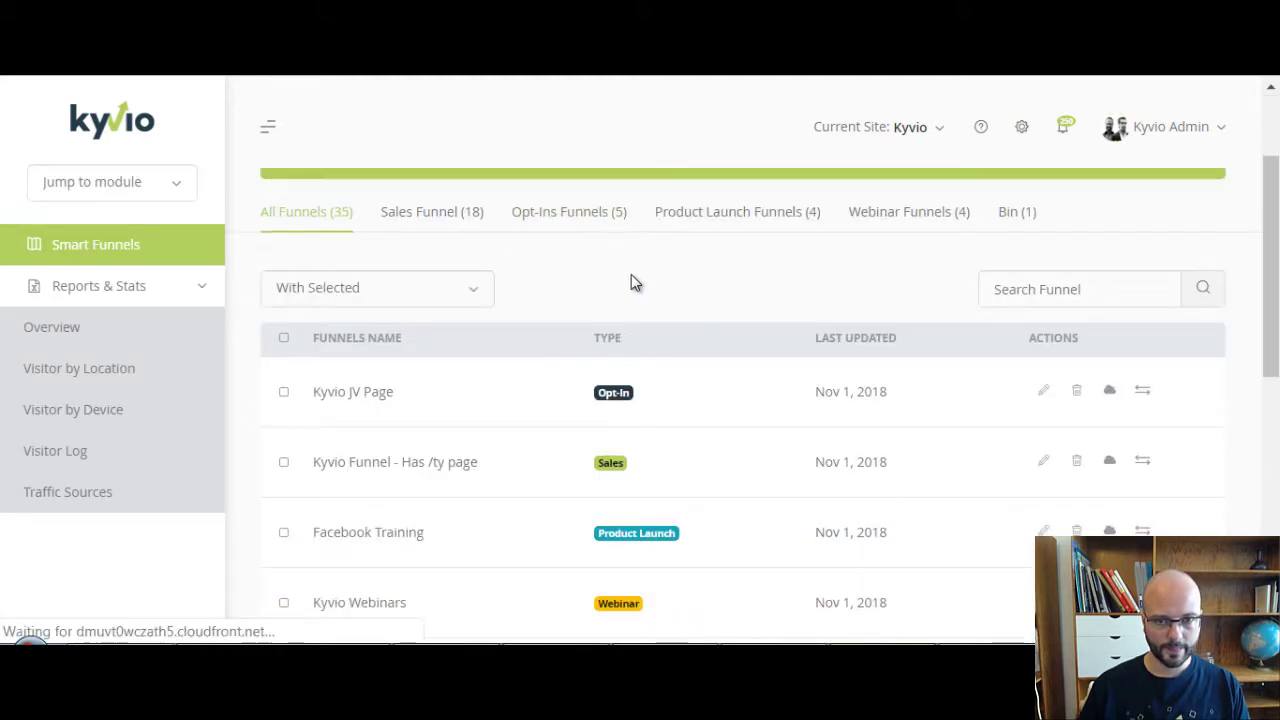
pyautogui.scroll(-2, 657, 490)
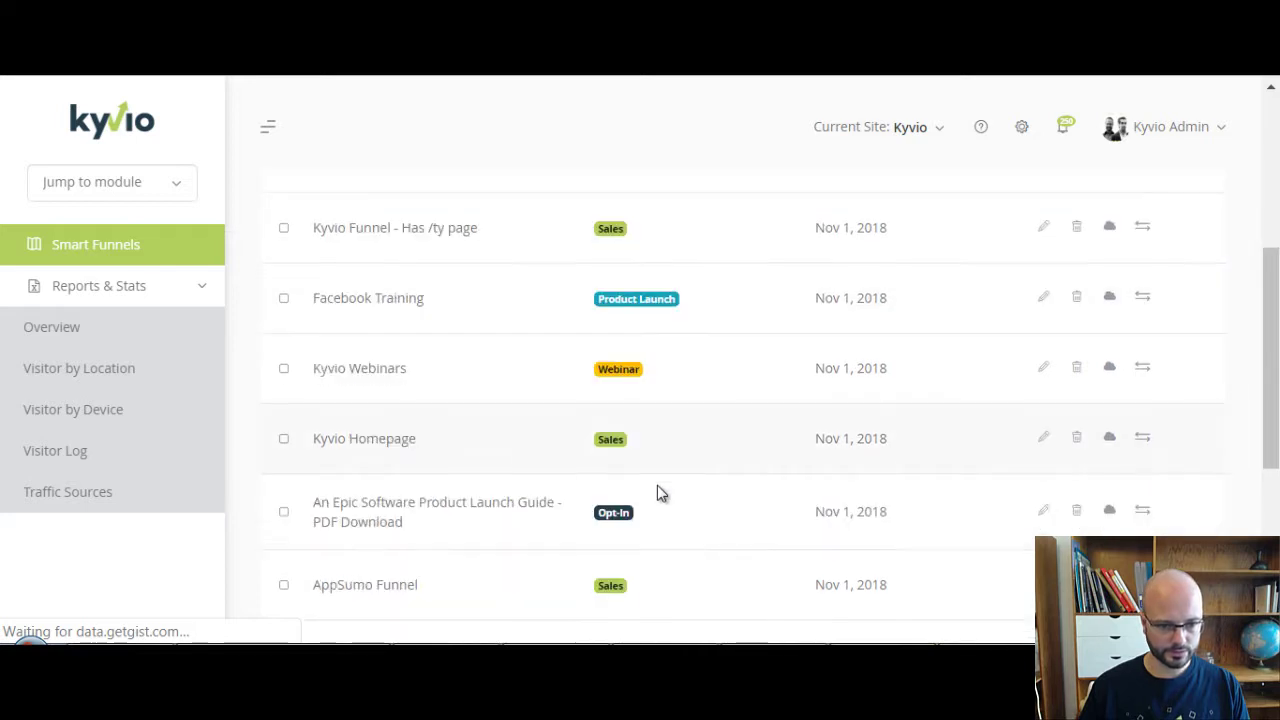
pyautogui.scroll(-3, 657, 491)
pyautogui.scroll(1, 657, 491)
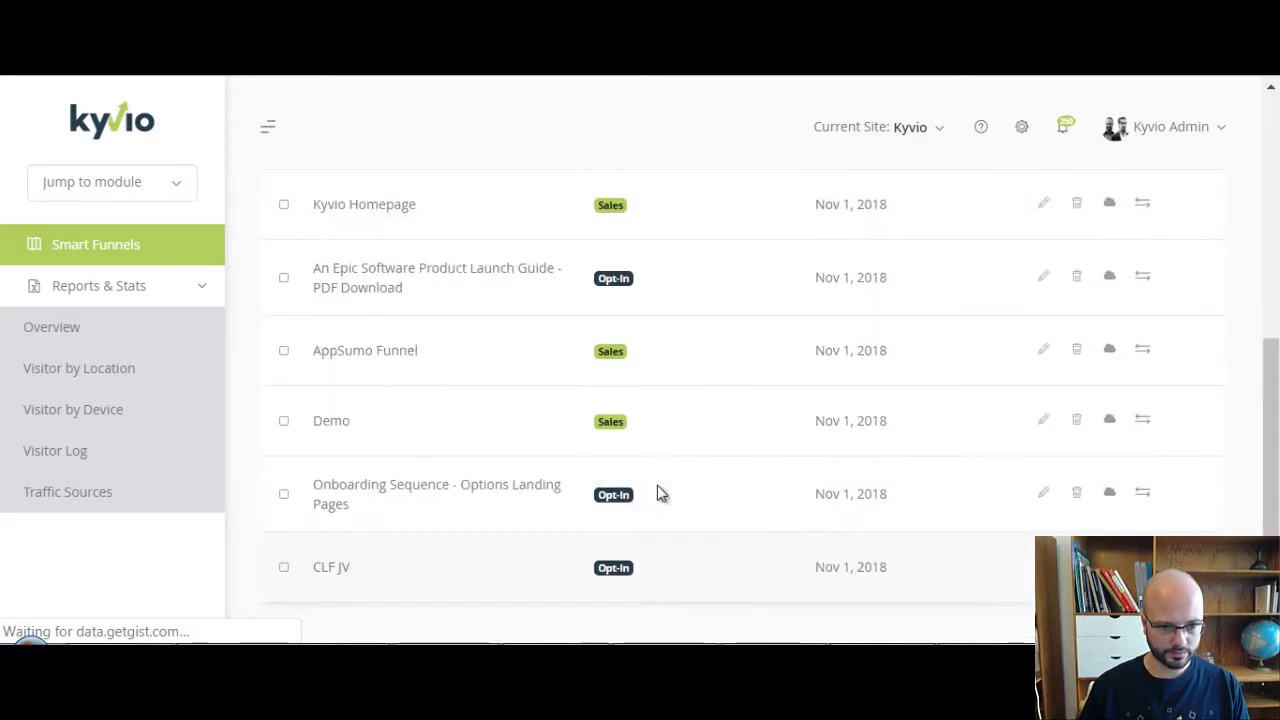
pyautogui.click(1045, 425)
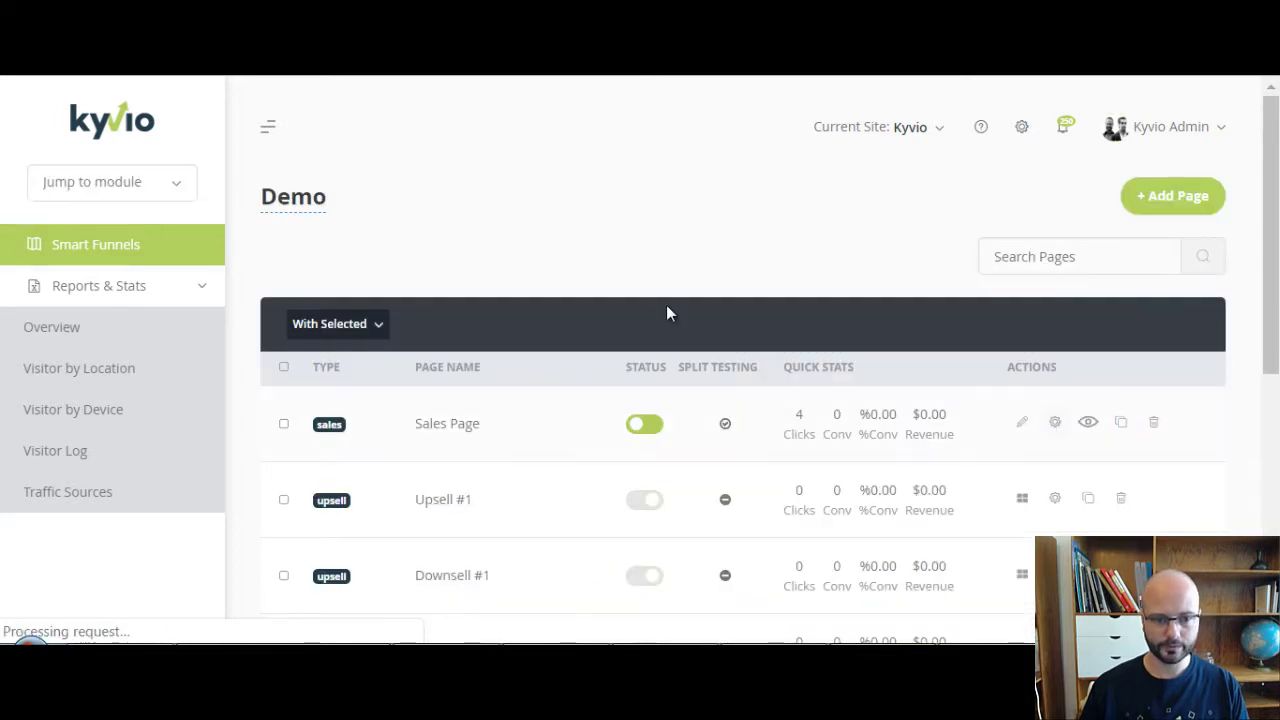
pyautogui.scroll(-3, 666, 320)
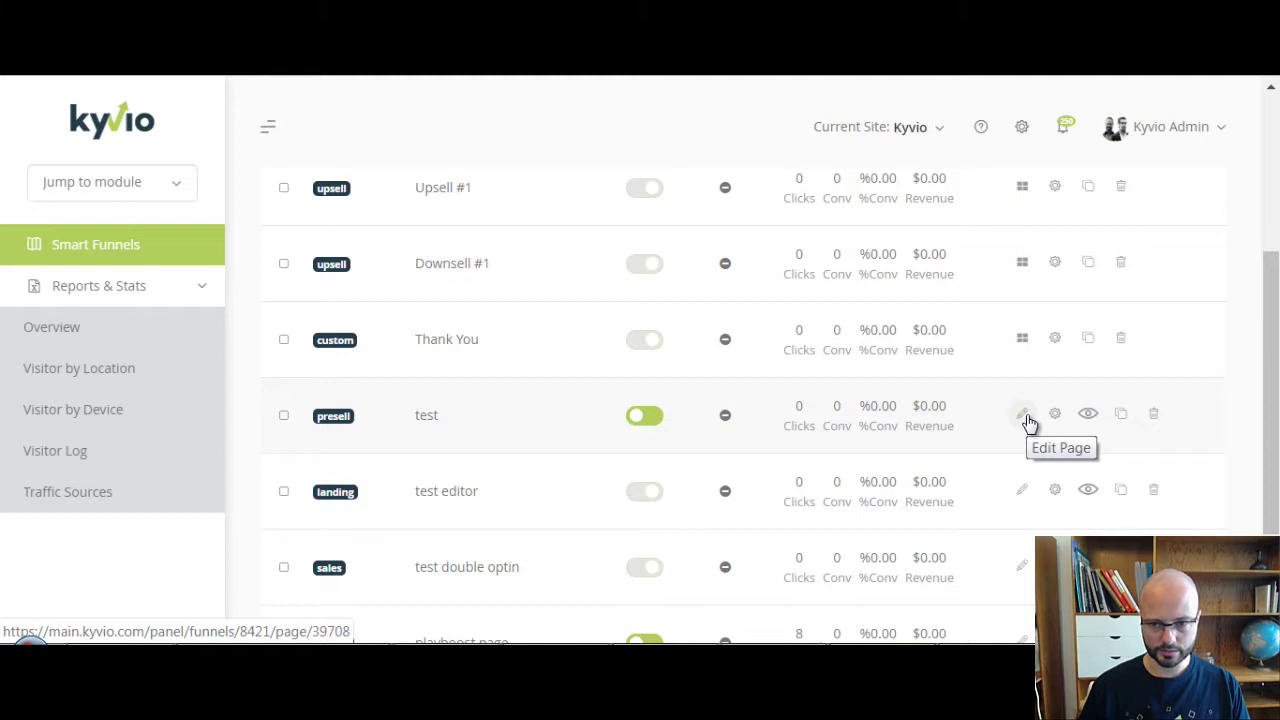
pyautogui.click(1024, 415)
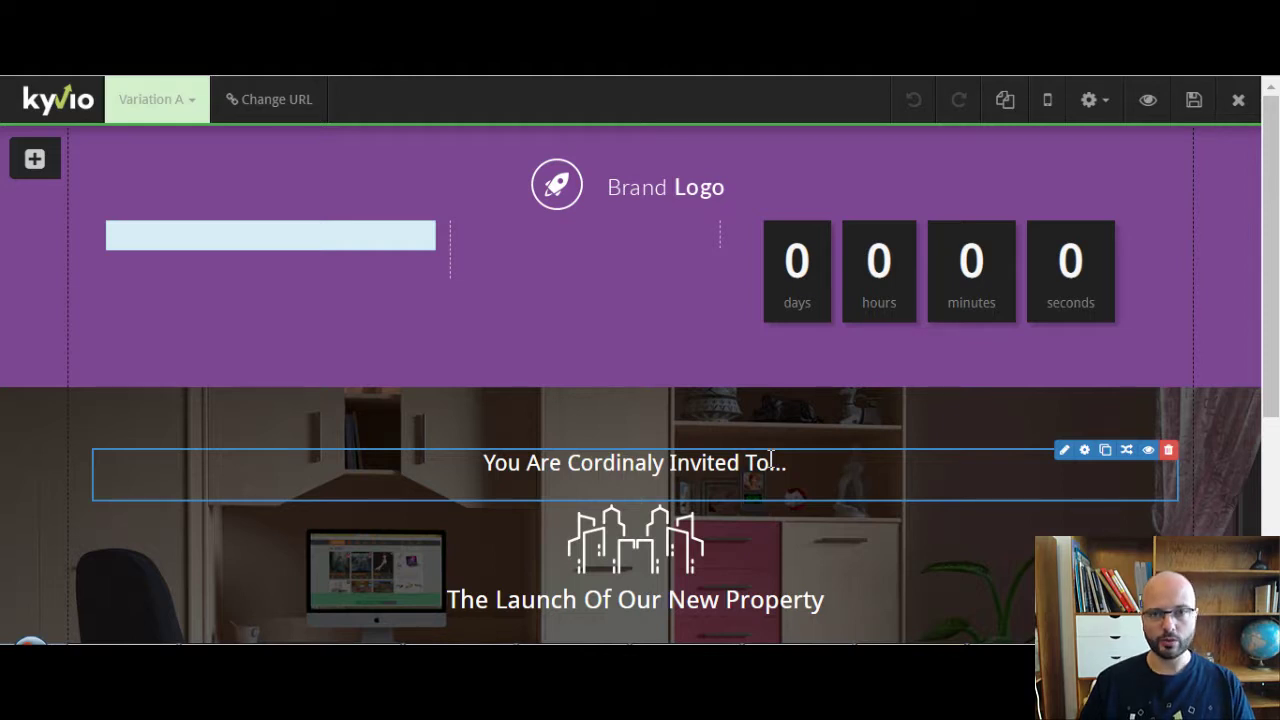
# - Insert "EDIT SOMETHING" before the "You Are Cordinaly Invited To..." headline and save the page
pyautogui.click(517, 396)
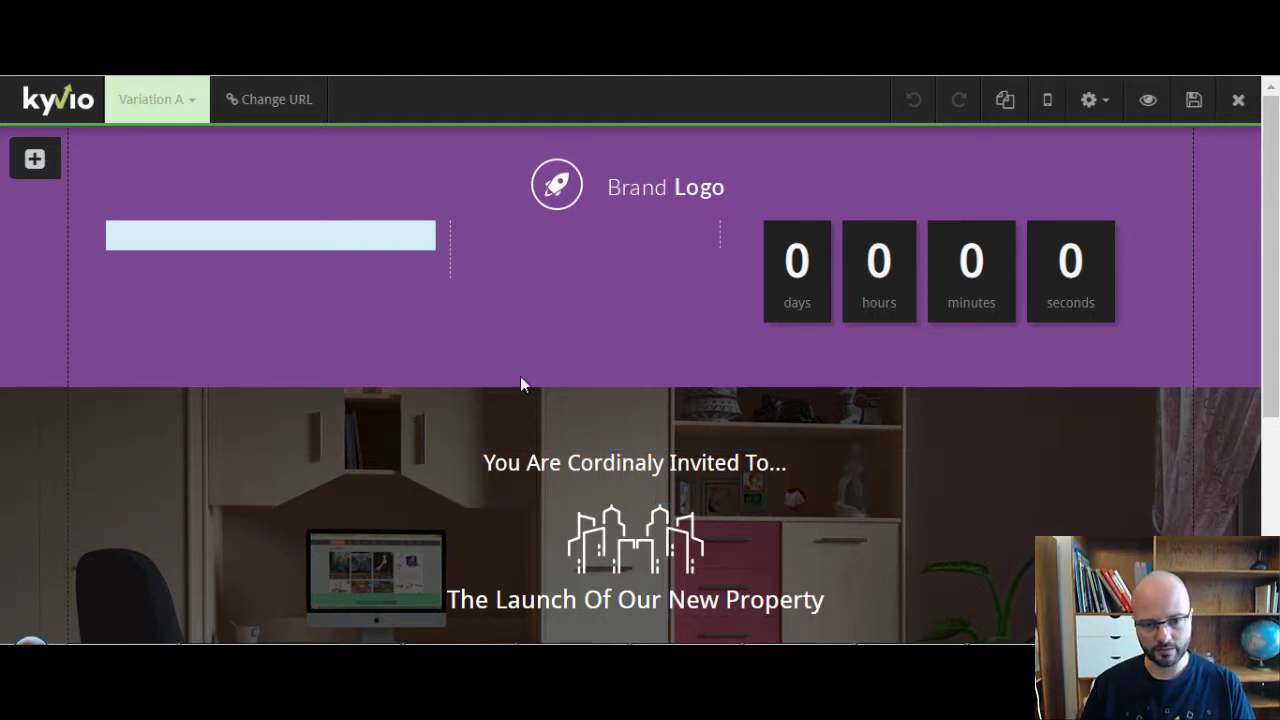
pyautogui.click(1064, 455)
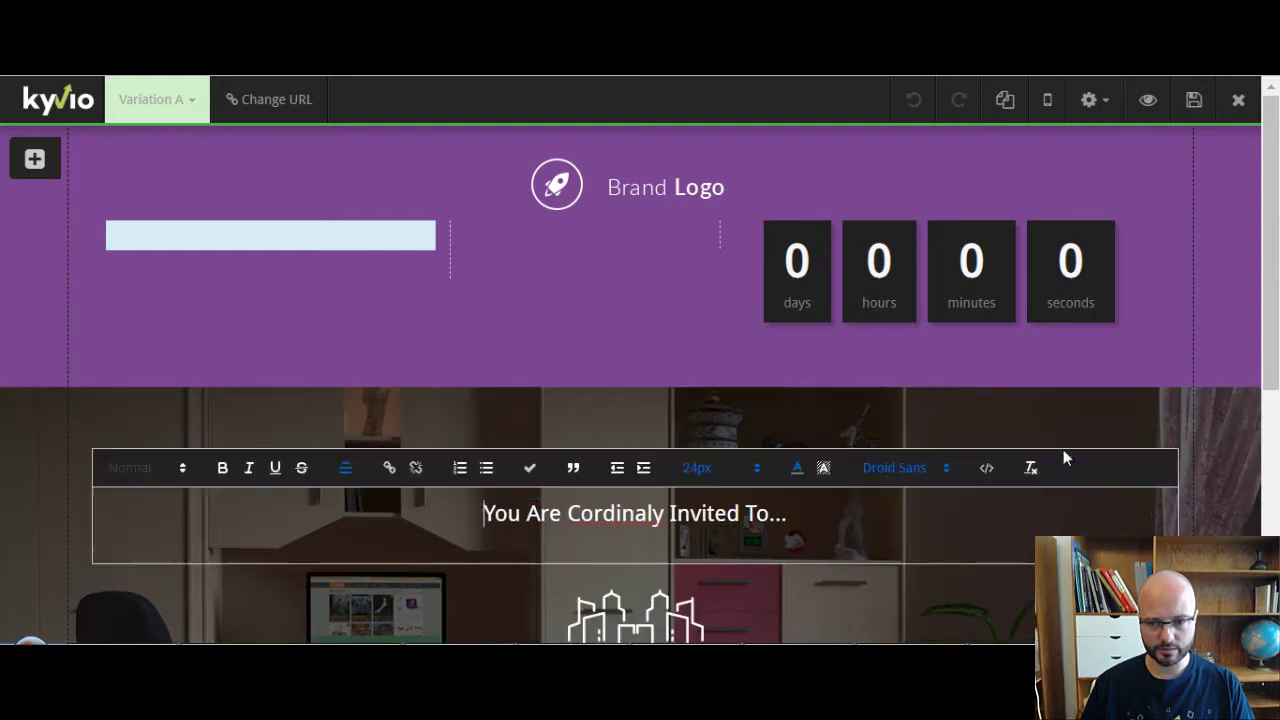
pyautogui.write('EDIT SOMETHING')
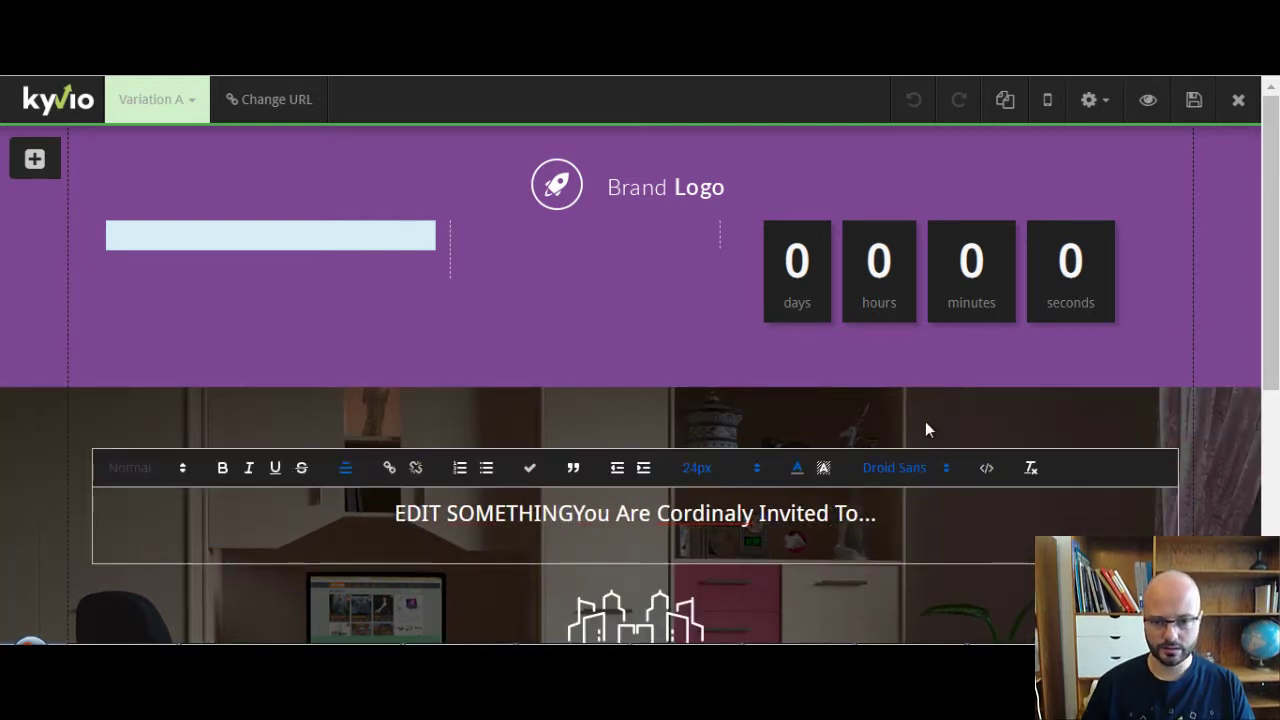
pyautogui.click(925, 422)
pyautogui.click(1194, 100)
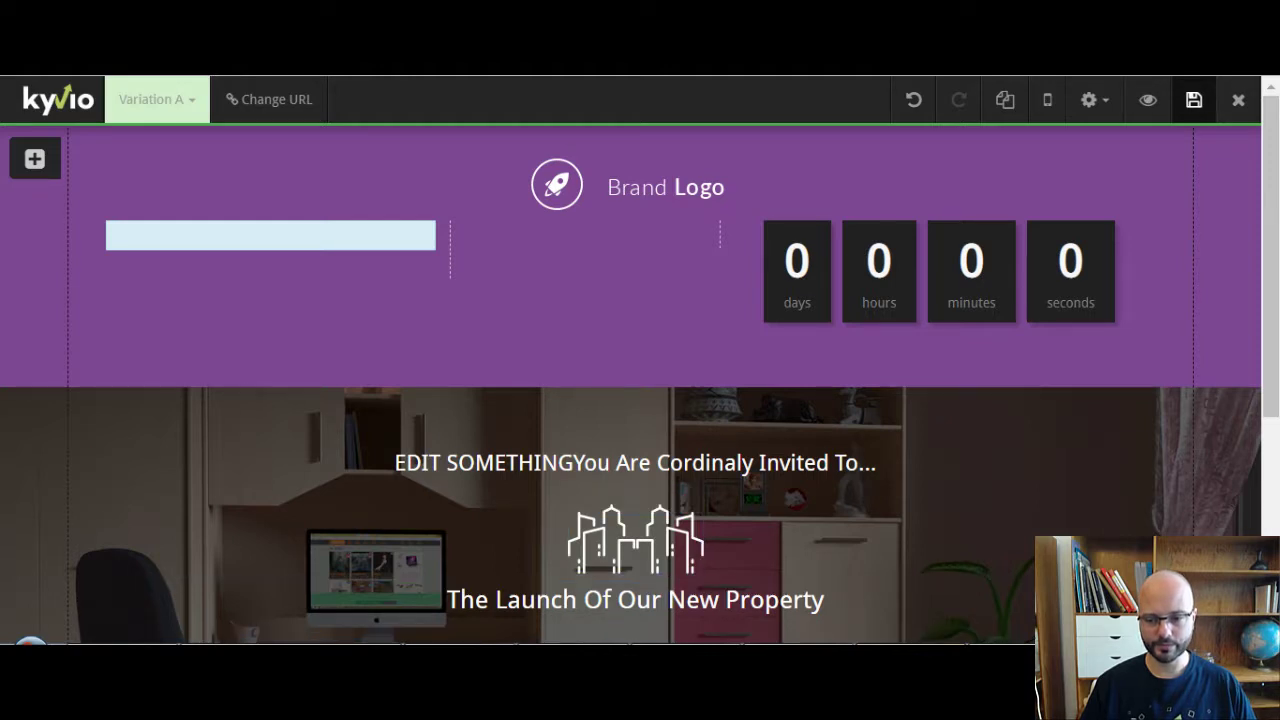
# - Check the computer's network connection status among the hidden system tray icons
pyautogui.click(1133, 655)
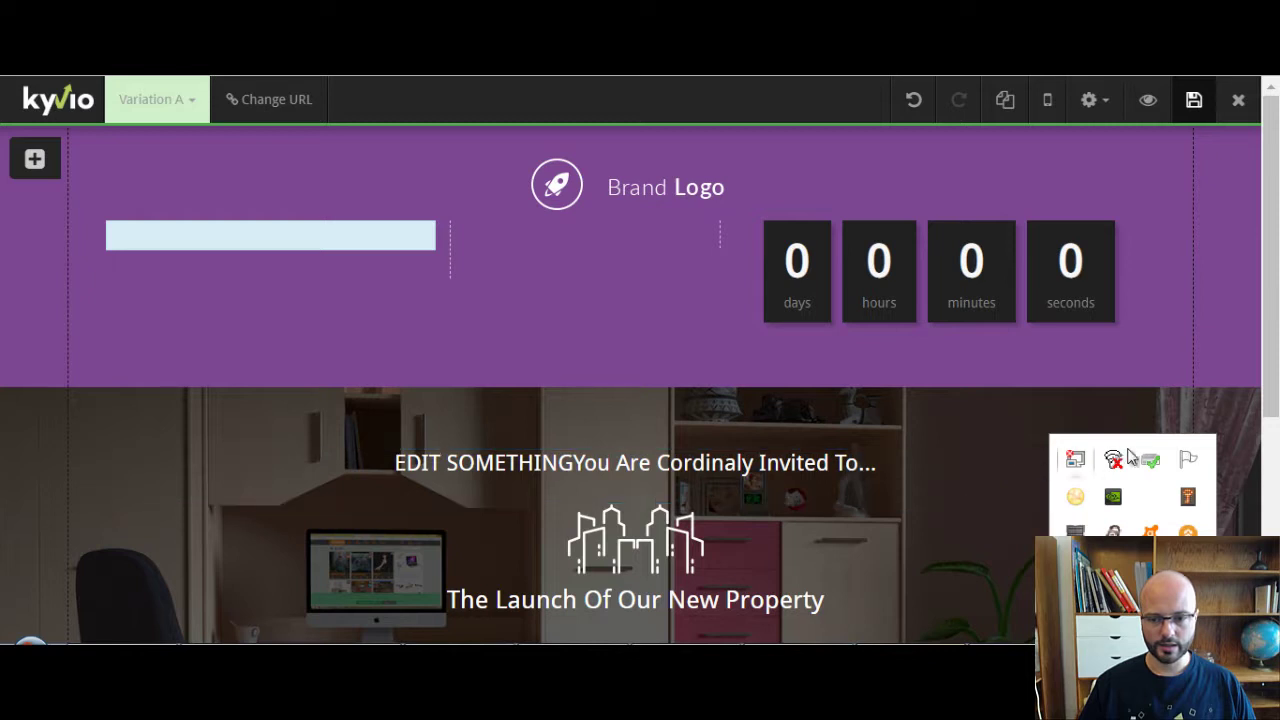
pyautogui.click(1137, 412)
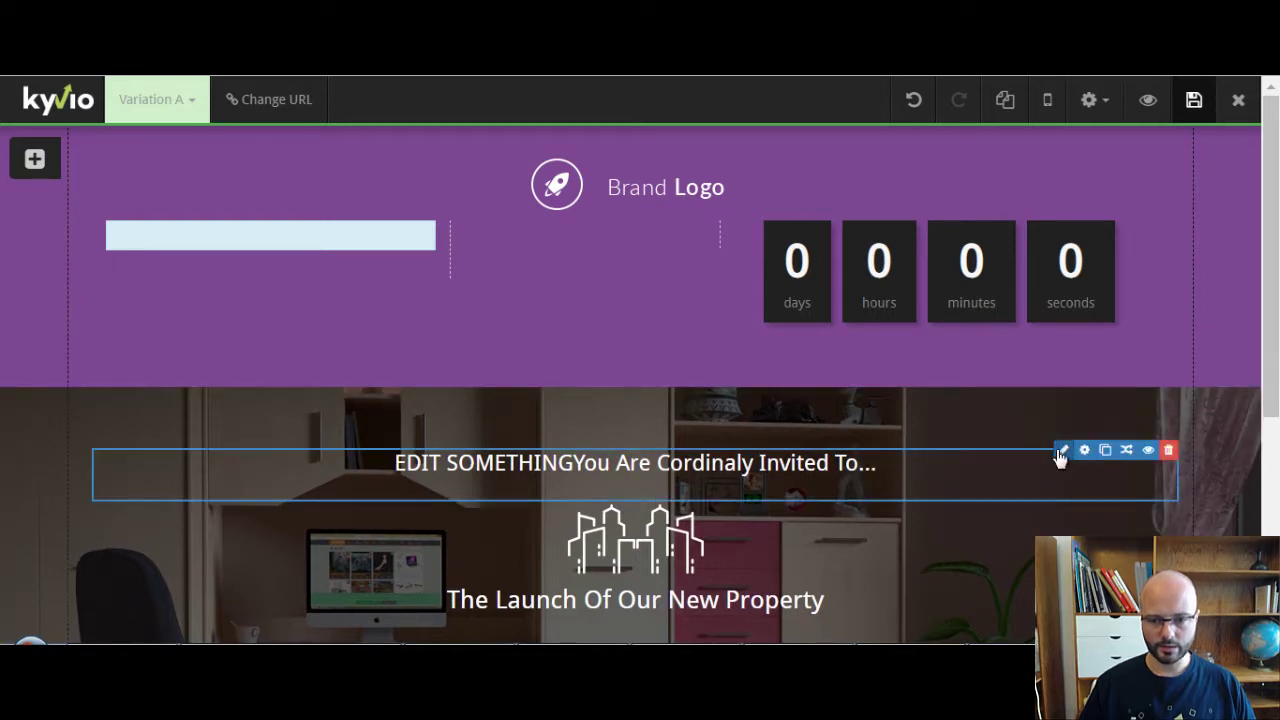
# - Replace the headline above the building icon with "Edit again", try to save the page and dismiss the connection message
pyautogui.click(1058, 453)
pyautogui.tripleClick(834, 512)
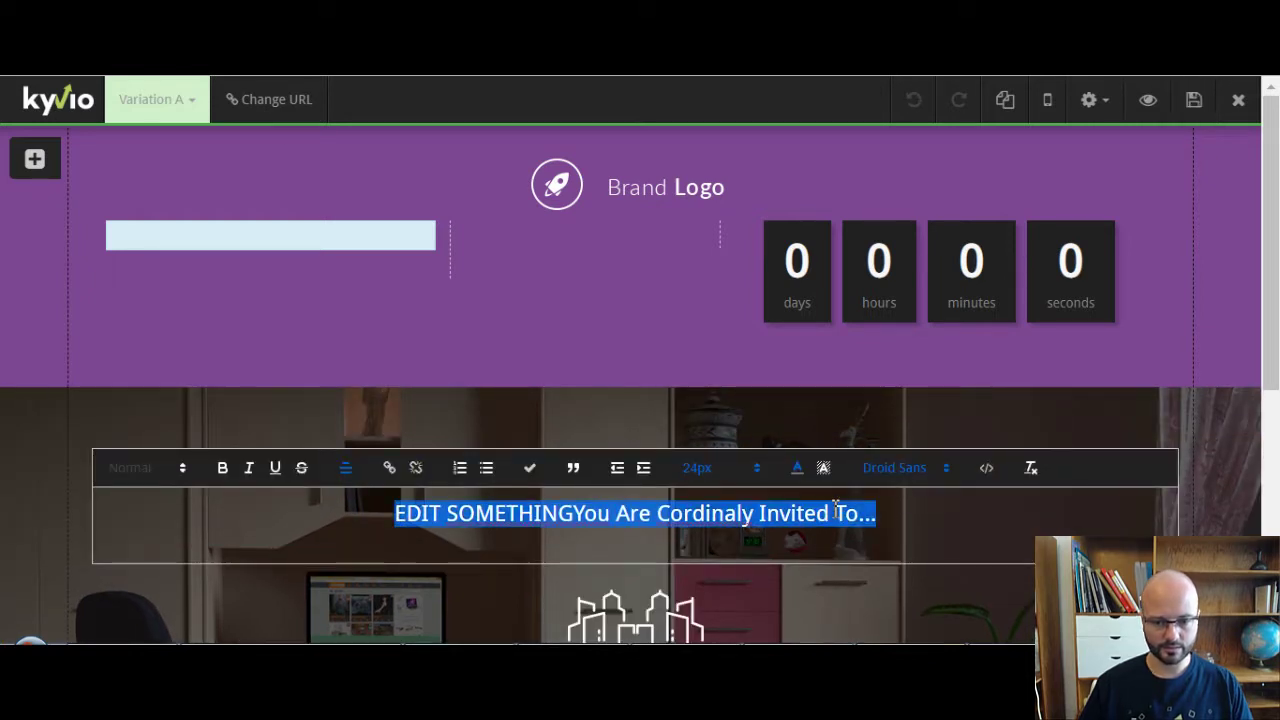
pyautogui.write('Edit again')
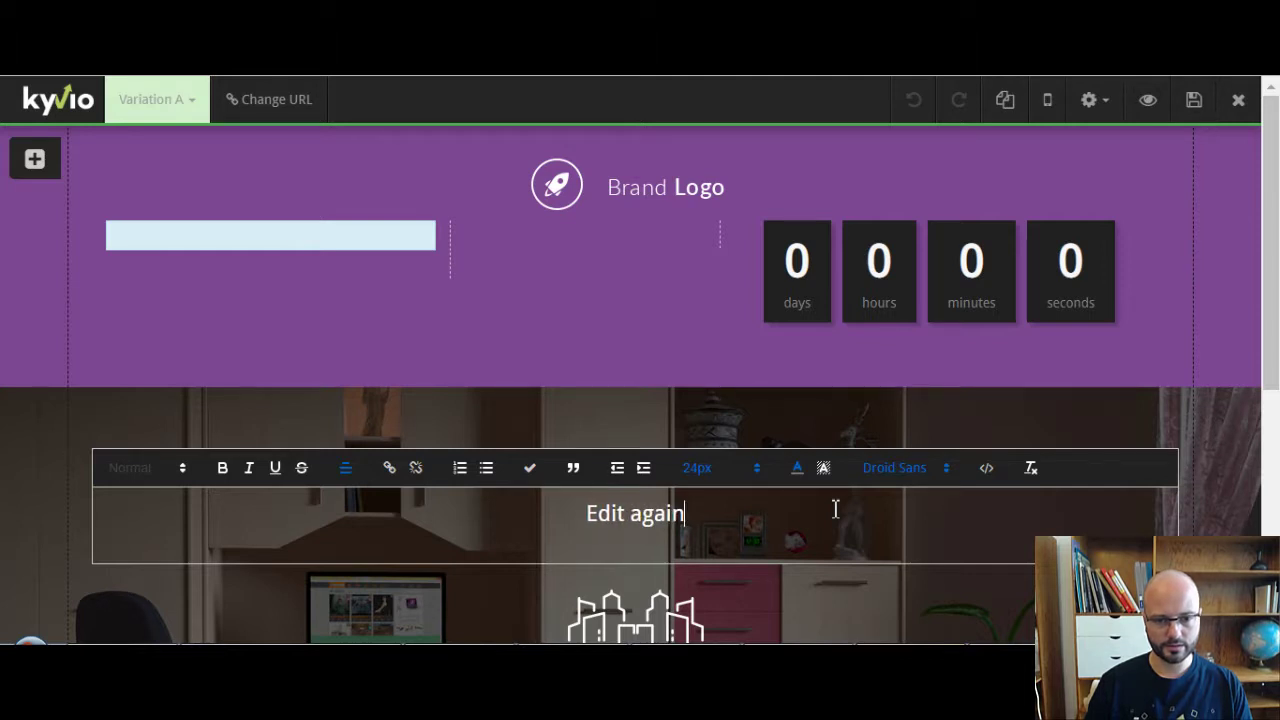
pyautogui.click(851, 424)
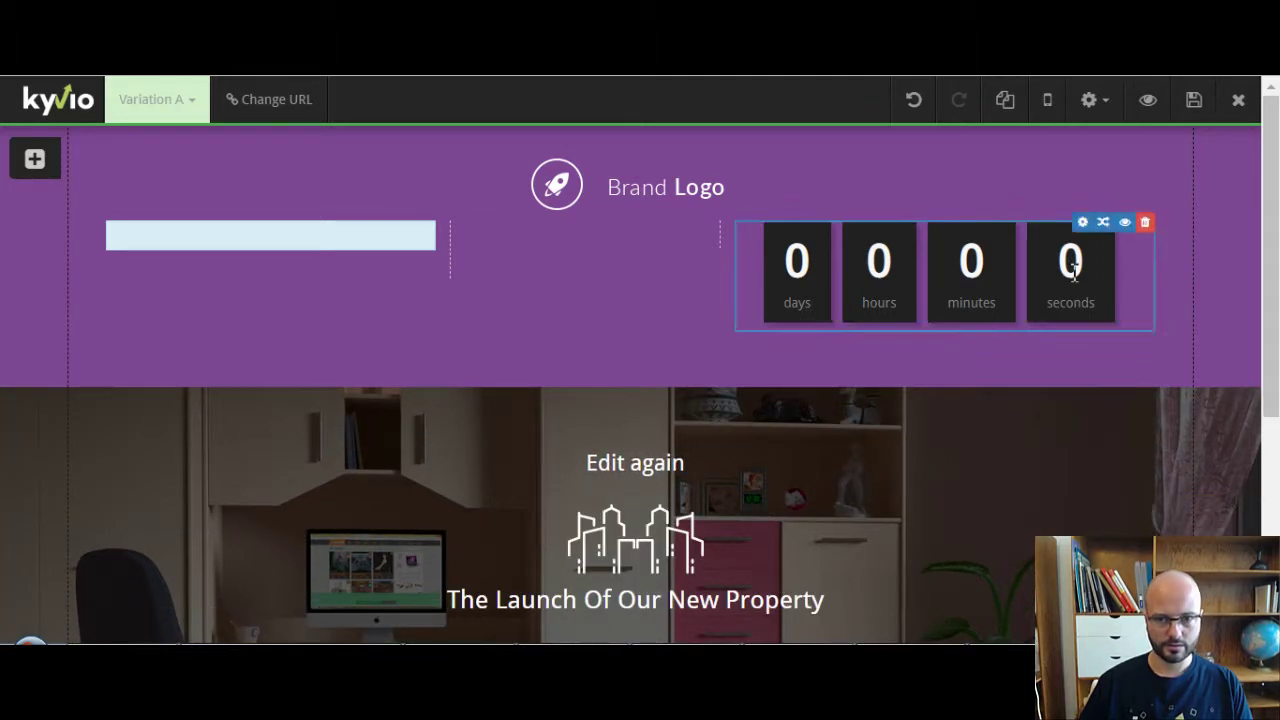
pyautogui.click(1192, 101)
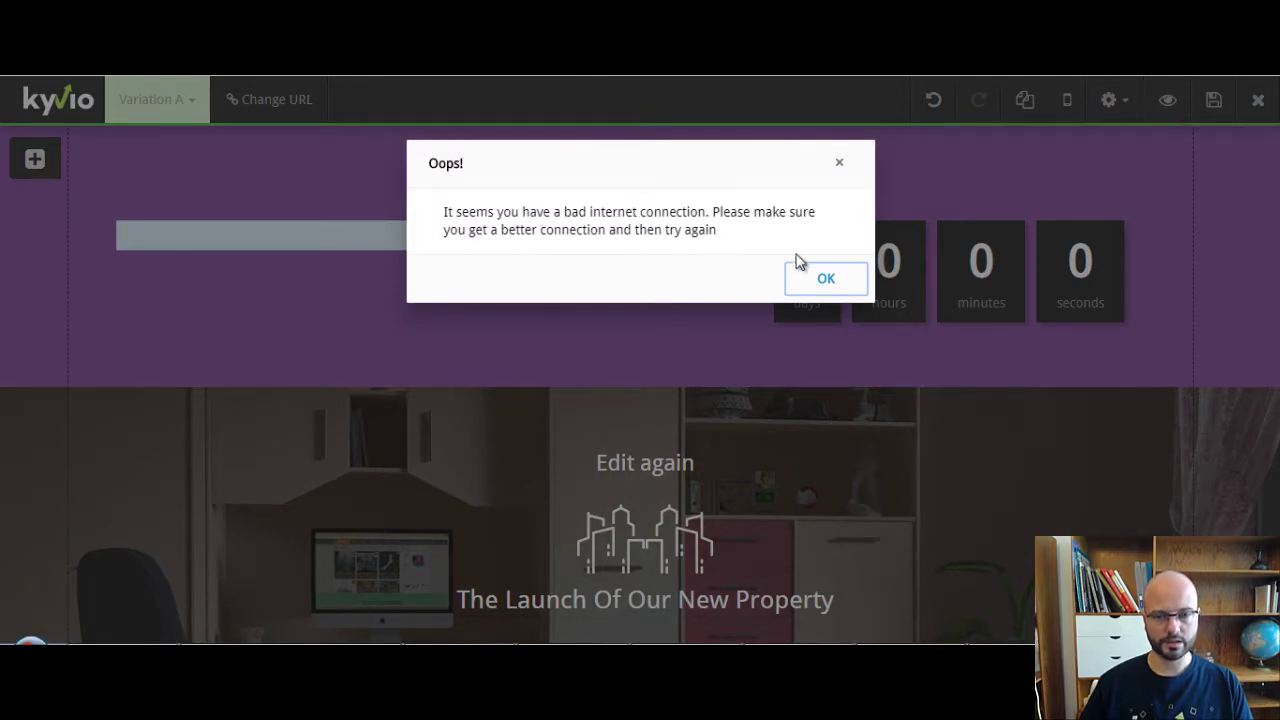
pyautogui.click(822, 282)
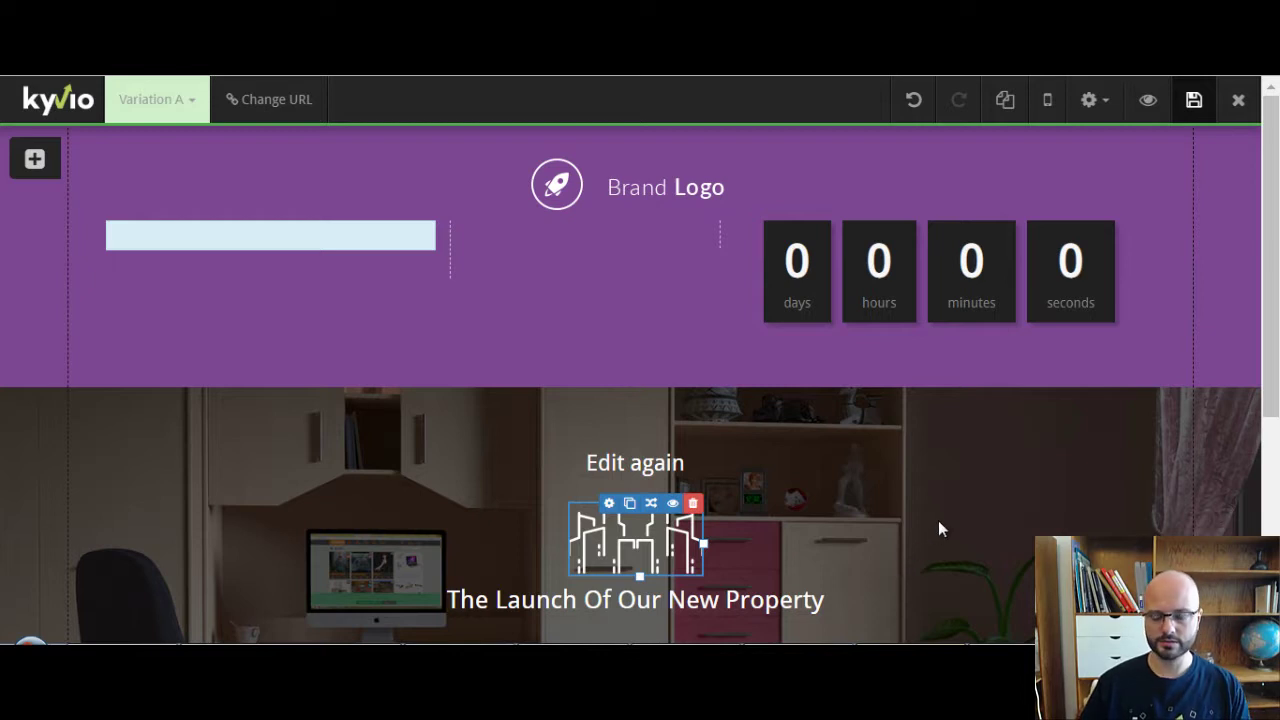
# - Reconnect the computer to the wireless network and save the page again
pyautogui.click(1132, 660)
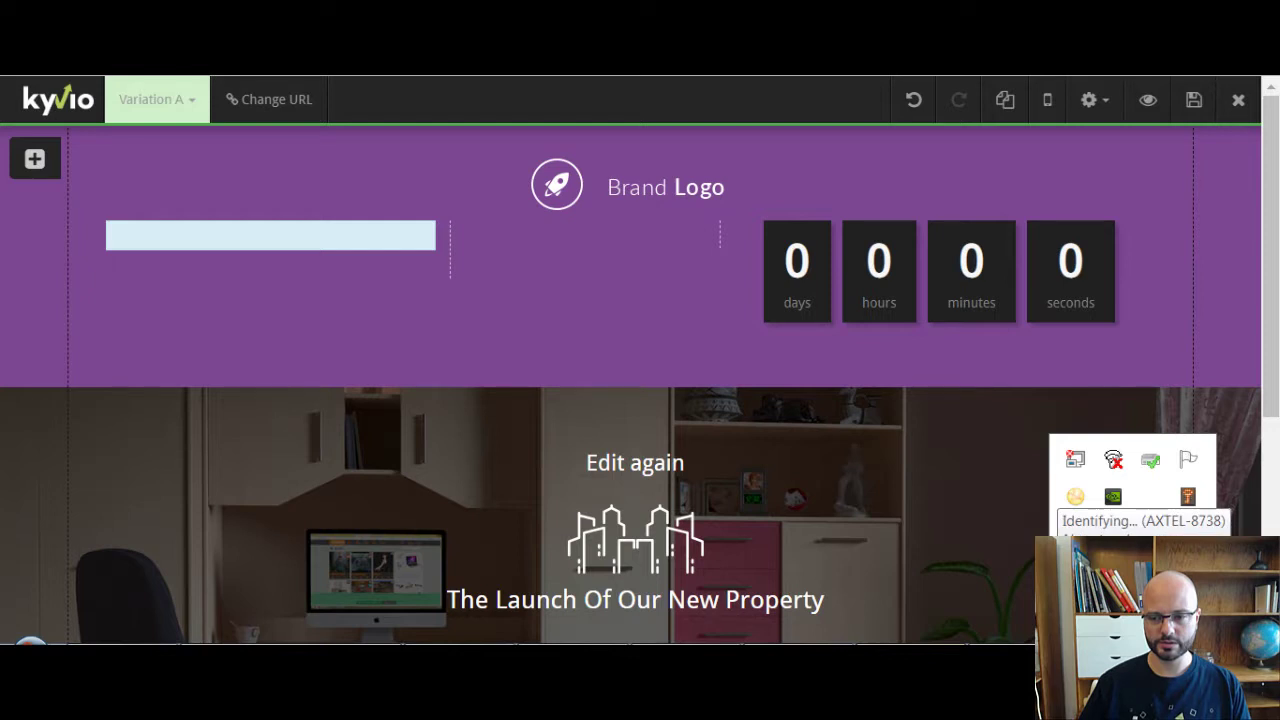
pyautogui.click(1008, 562)
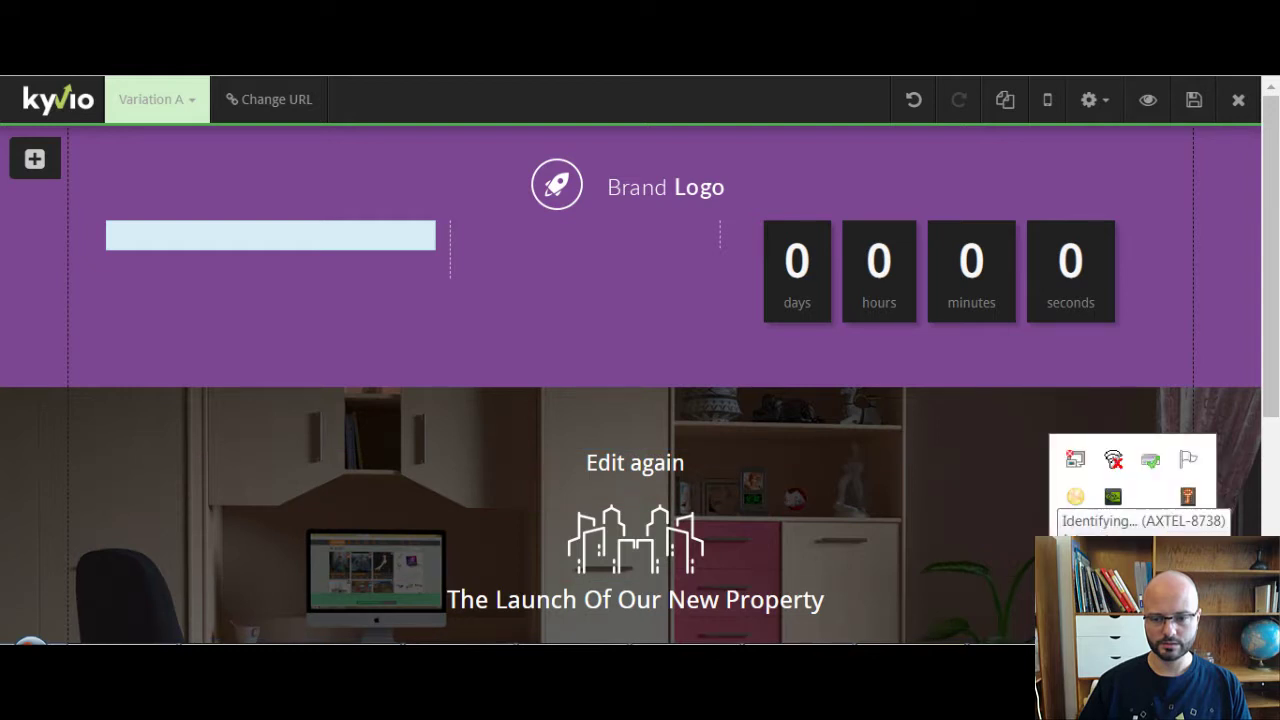
pyautogui.click(1193, 99)
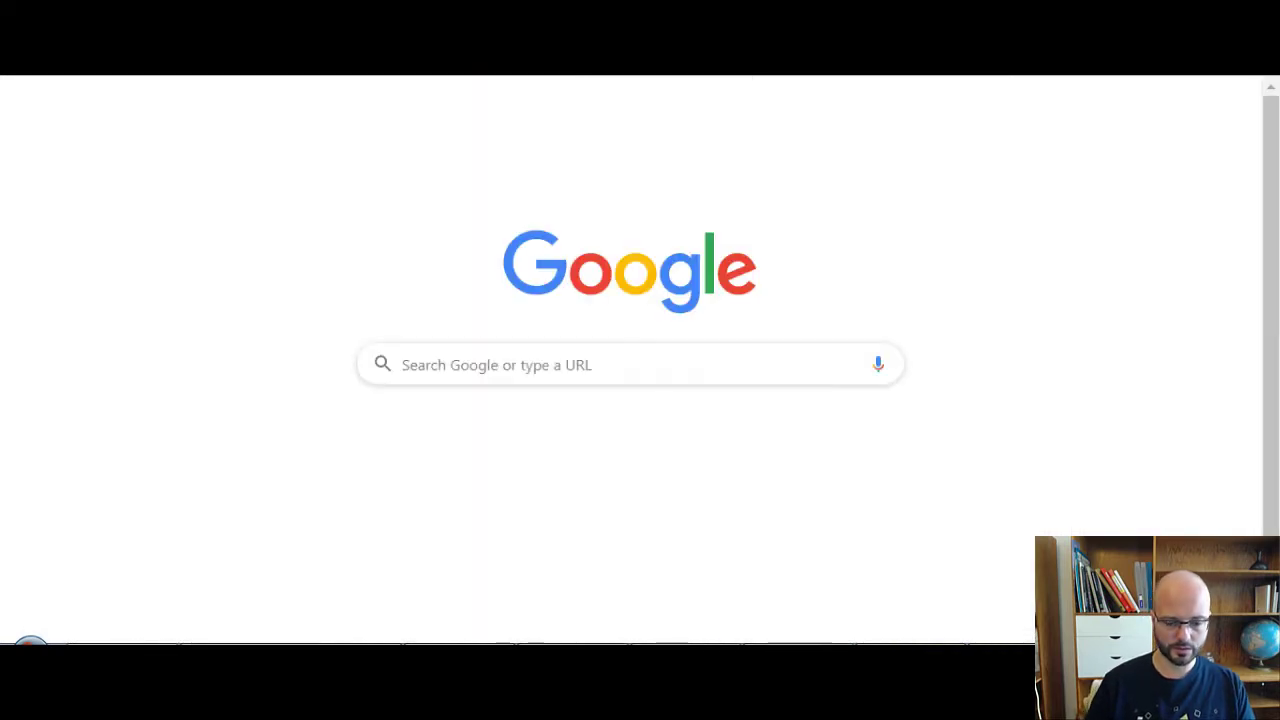
# - Open the Kyvio site in a new browser tab
pyautogui.write('kyvio')
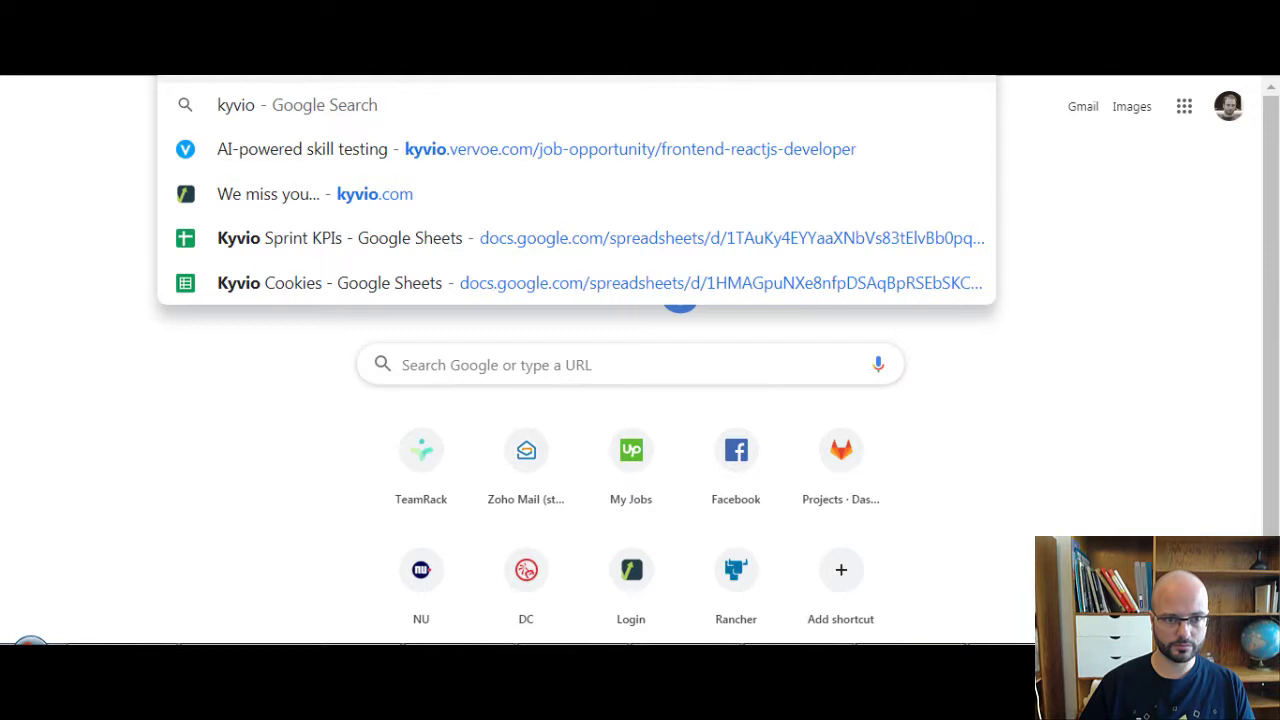
pyautogui.press('Return')
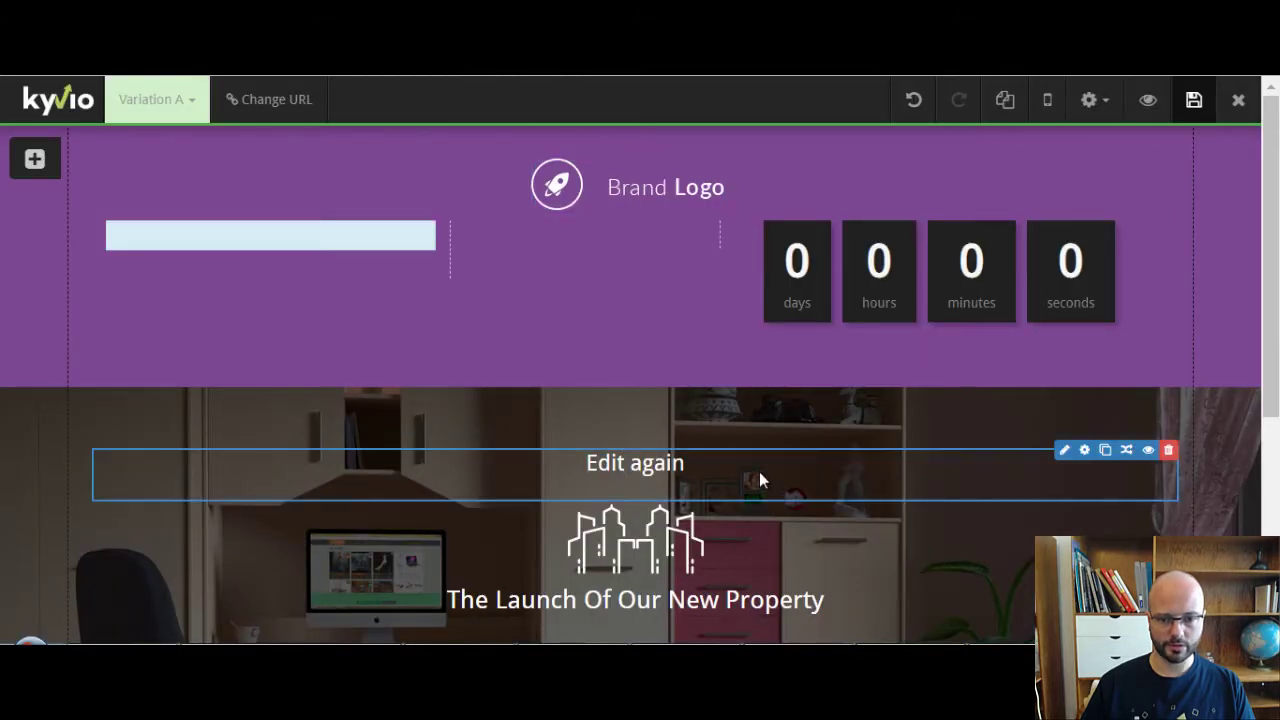
# - Change the headline above the building icon to "Edit 3" in the page editor
pyautogui.click(1062, 451)
pyautogui.moveTo(743, 509); pyautogui.dragTo(607, 513)
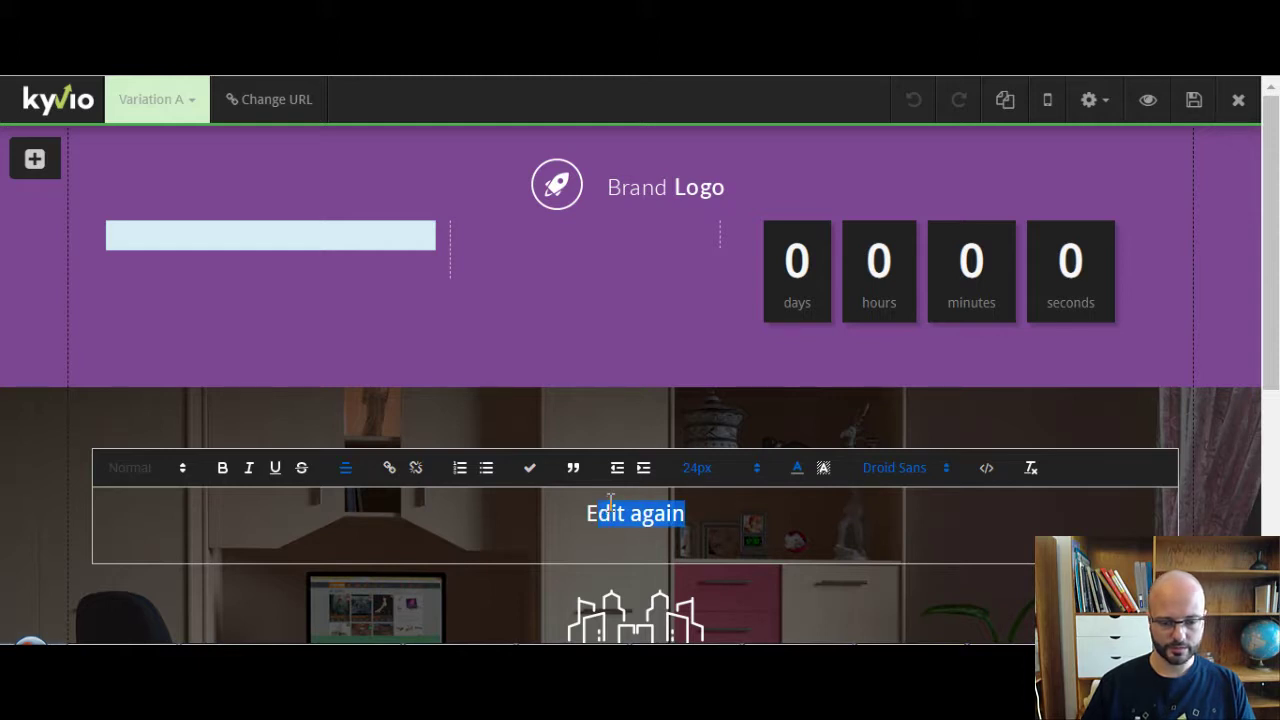
pyautogui.press('BackSpace')
pyautogui.write('dit 3')
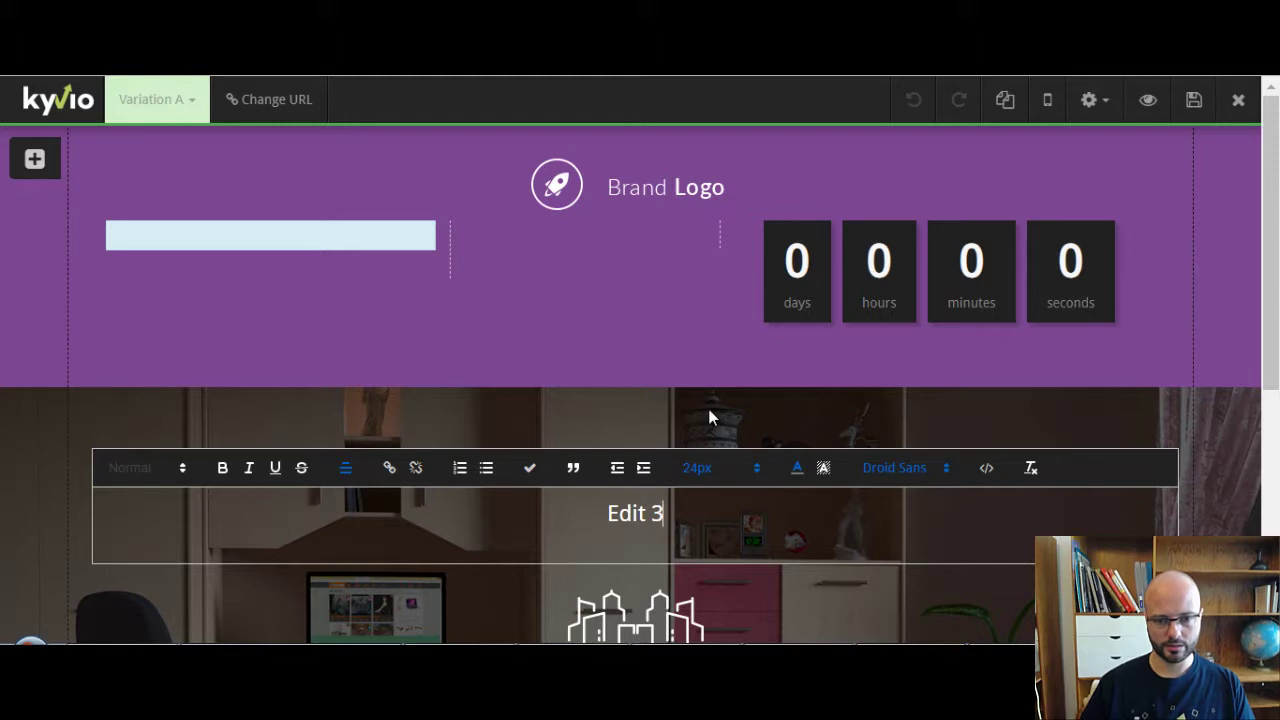
pyautogui.click(709, 417)
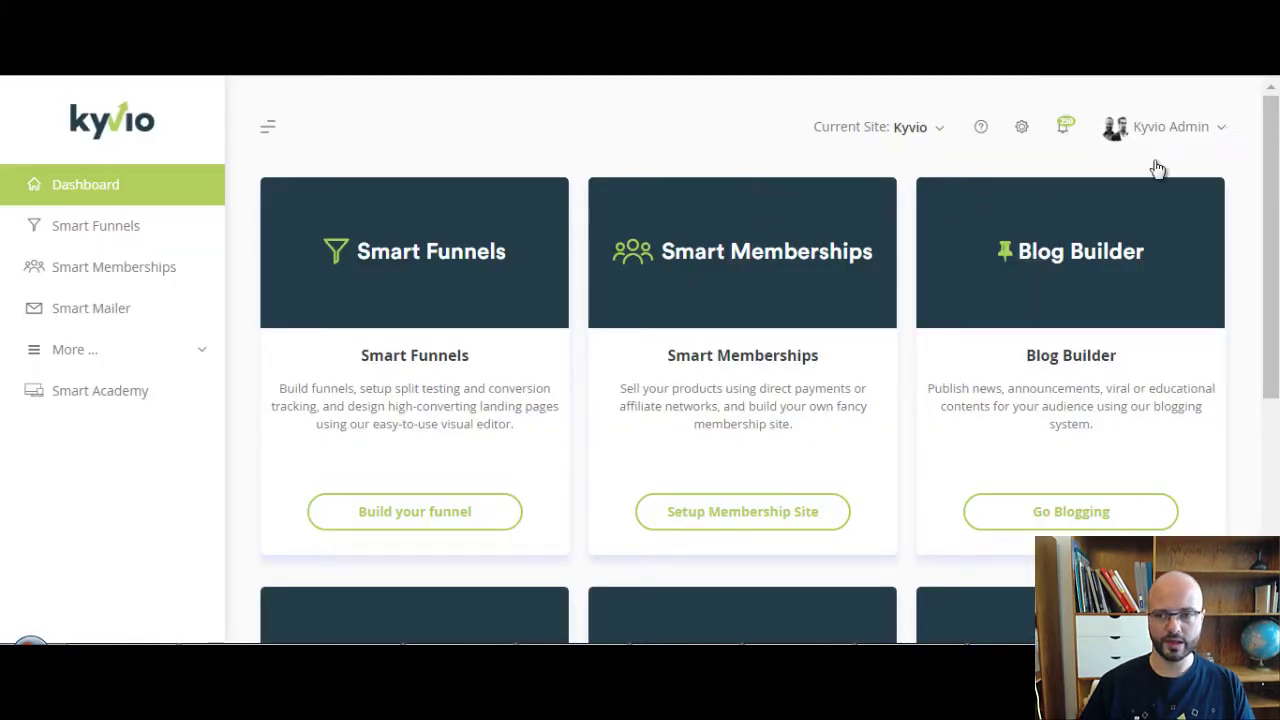
# - Sign out of the Kyvio admin account from the dashboard in the other browser tab
pyautogui.click(1219, 132)
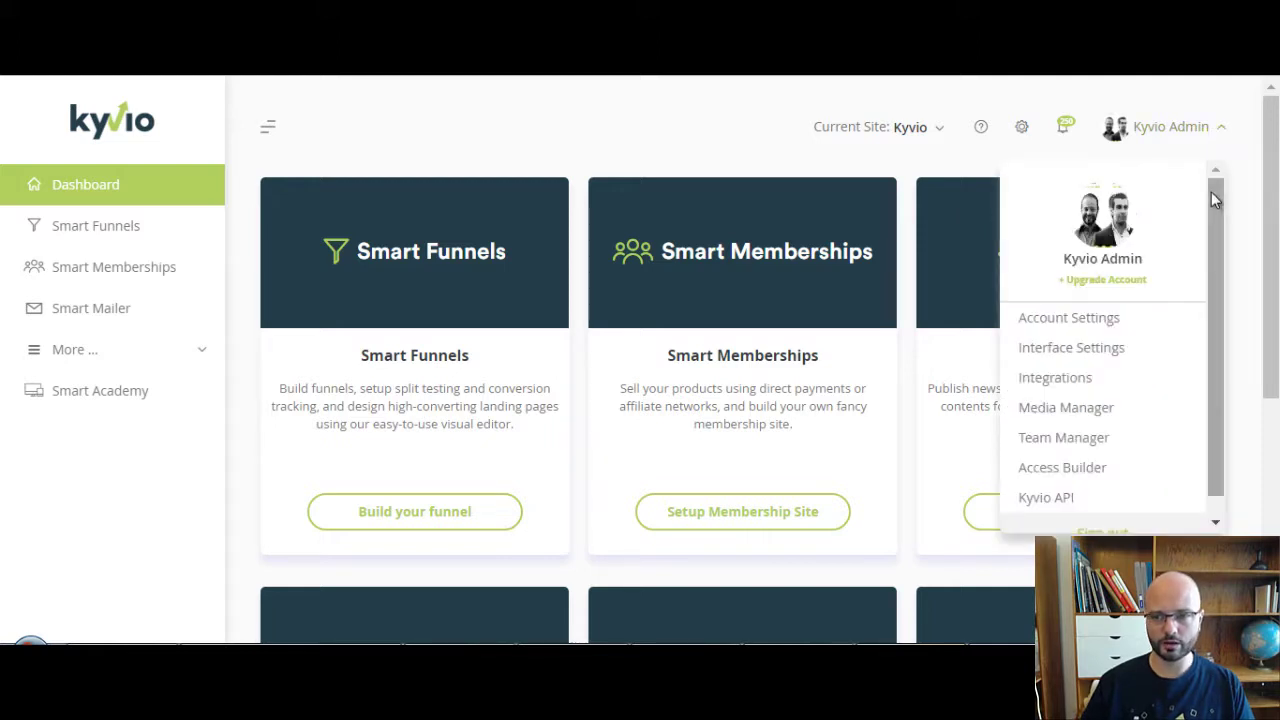
pyautogui.moveTo(1211, 192); pyautogui.dragTo(1211, 278)
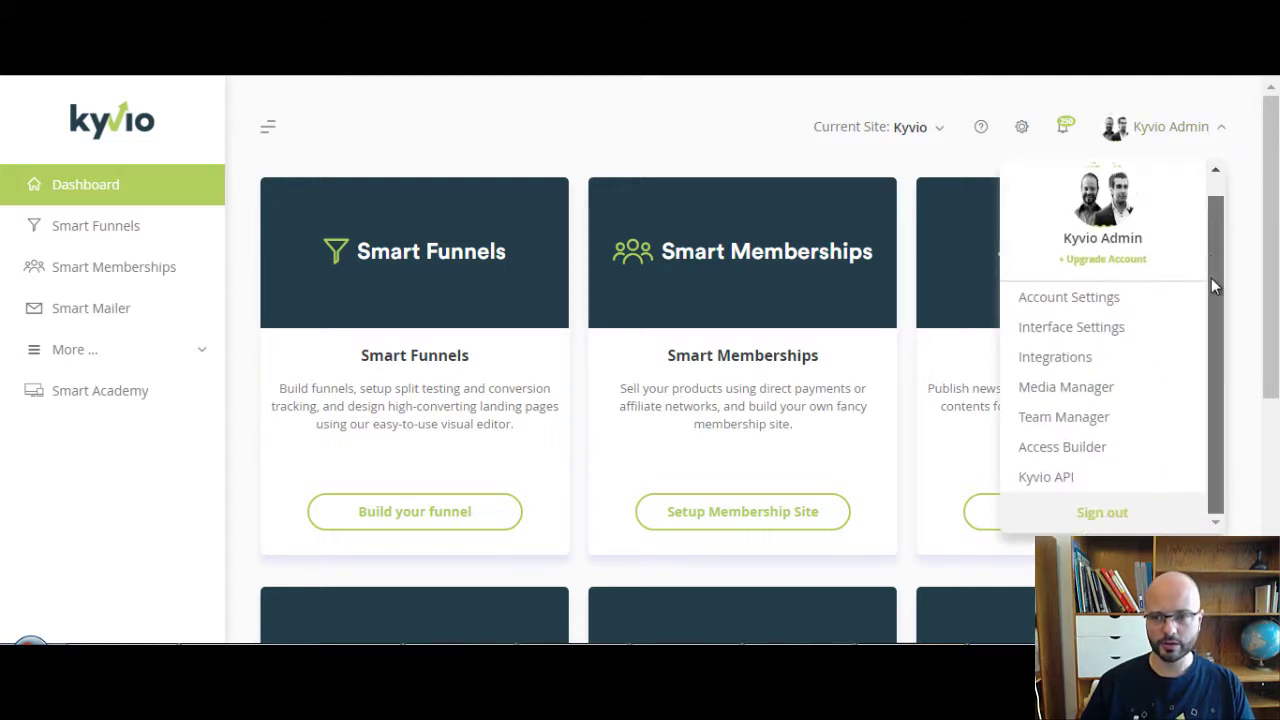
pyautogui.click(1116, 517)
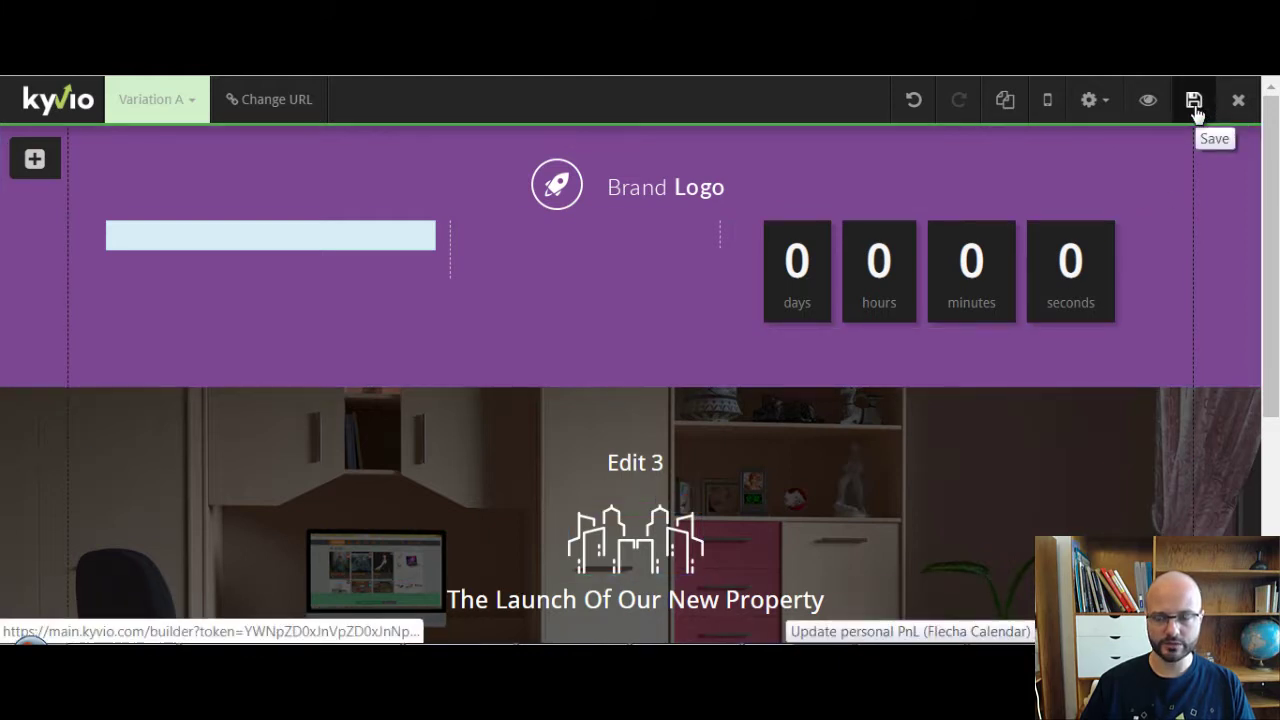
# - Save the page and log back in with the saved admin username and account password, enabling Remember Me and accepting cookies
pyautogui.click(1194, 103)
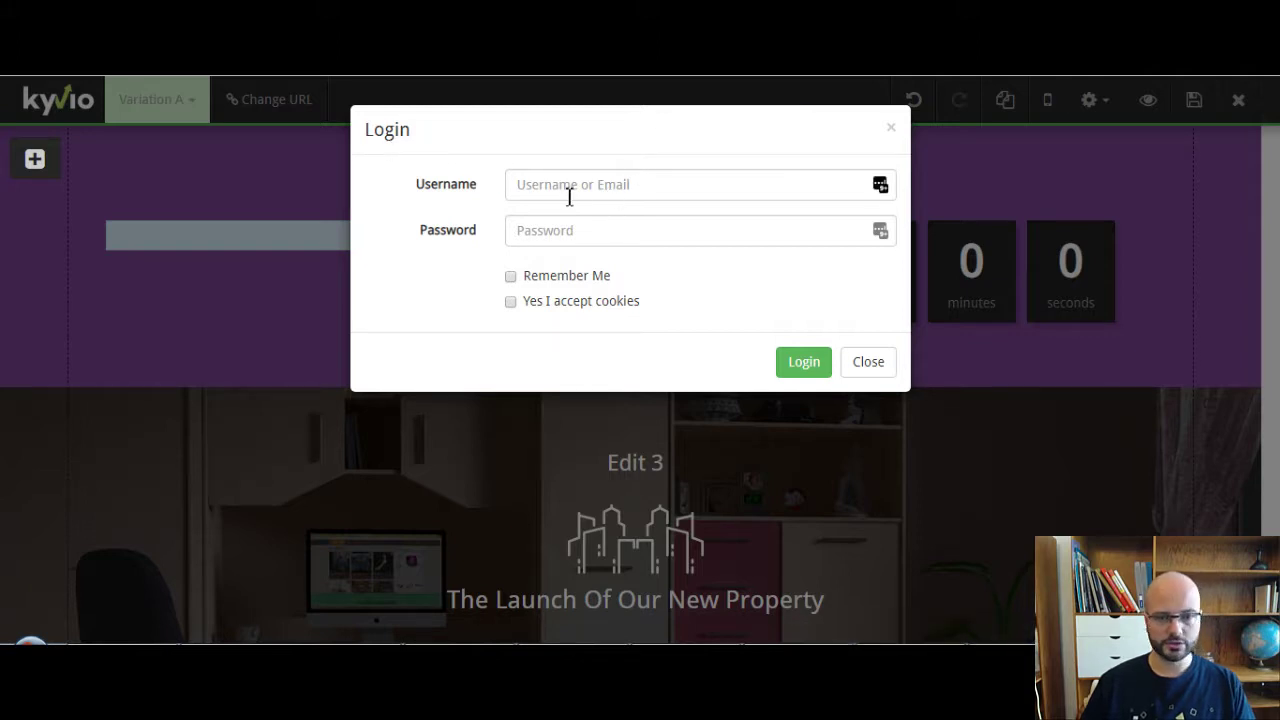
pyautogui.click(882, 186)
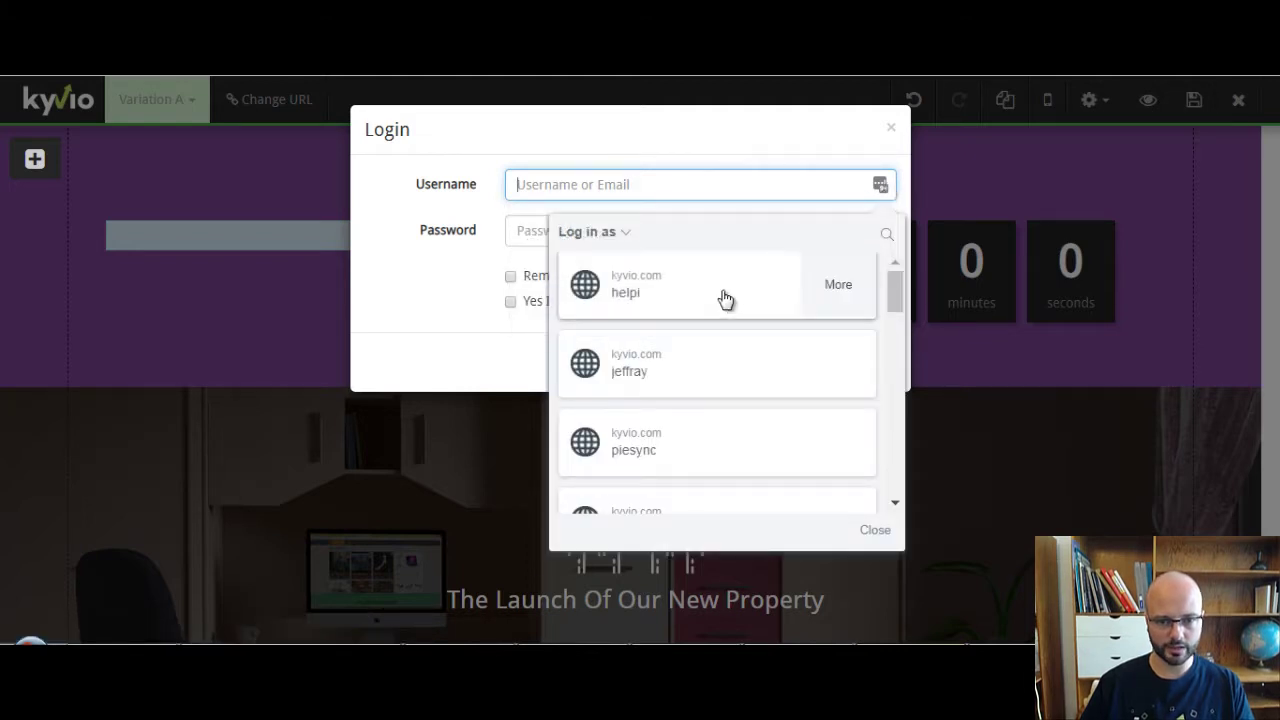
pyautogui.scroll(-3, 720, 365)
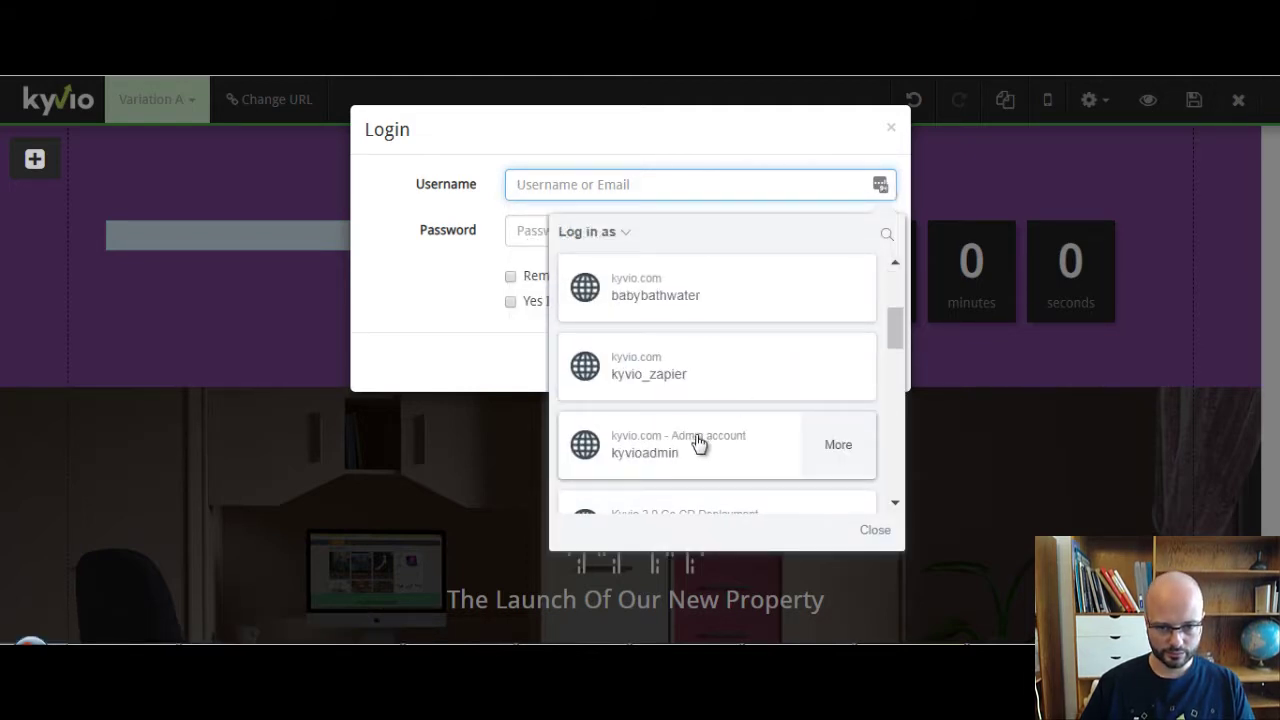
pyautogui.click(700, 446)
pyautogui.click(524, 278)
pyautogui.click(563, 304)
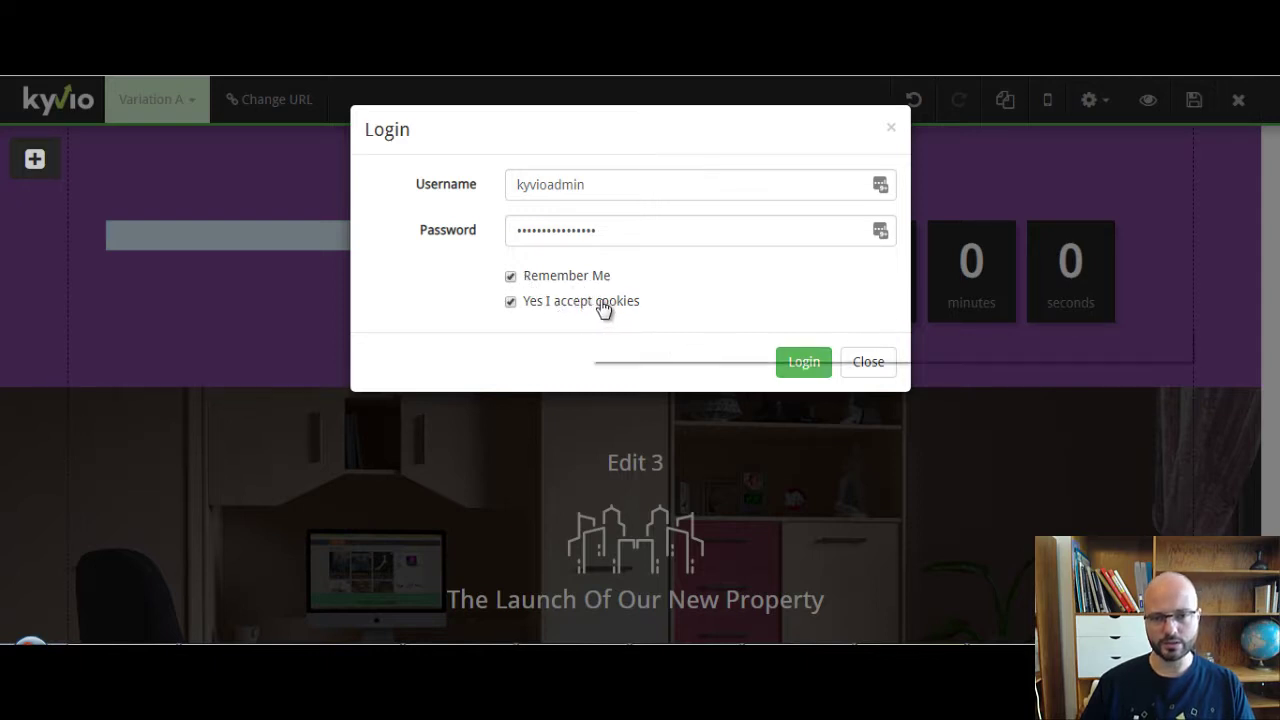
pyautogui.moveTo(586, 314)
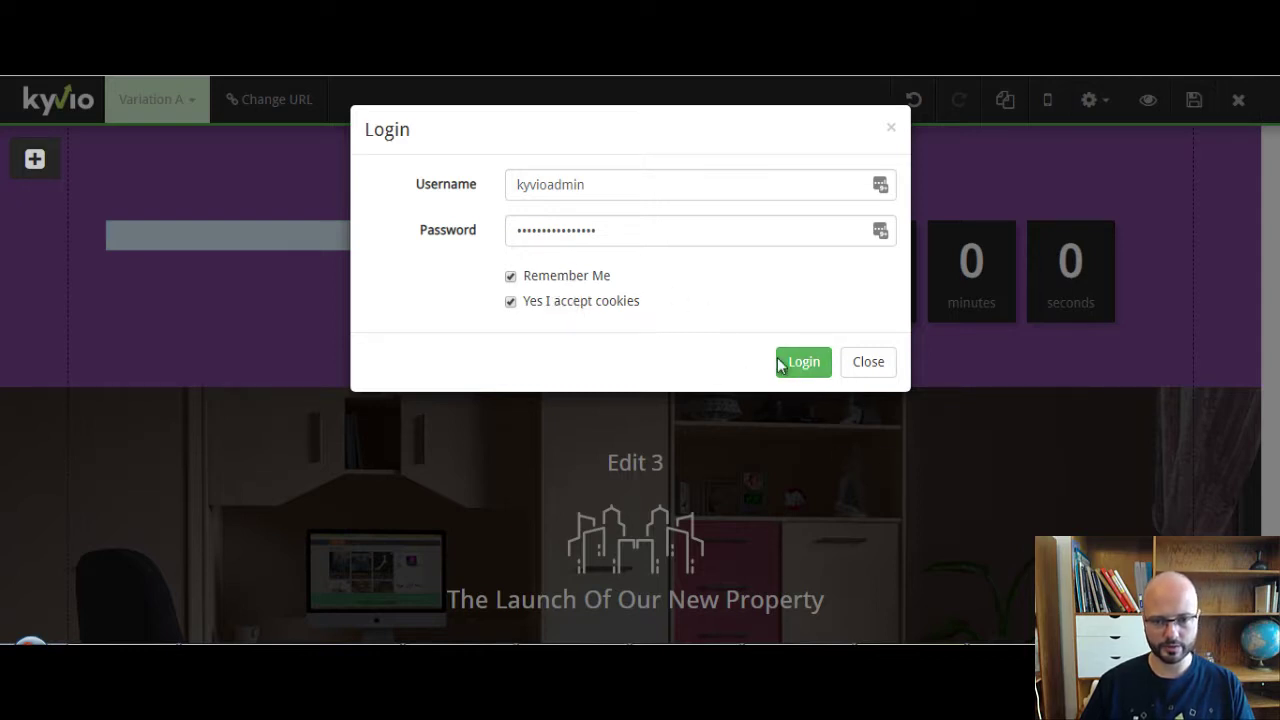
pyautogui.click(812, 368)
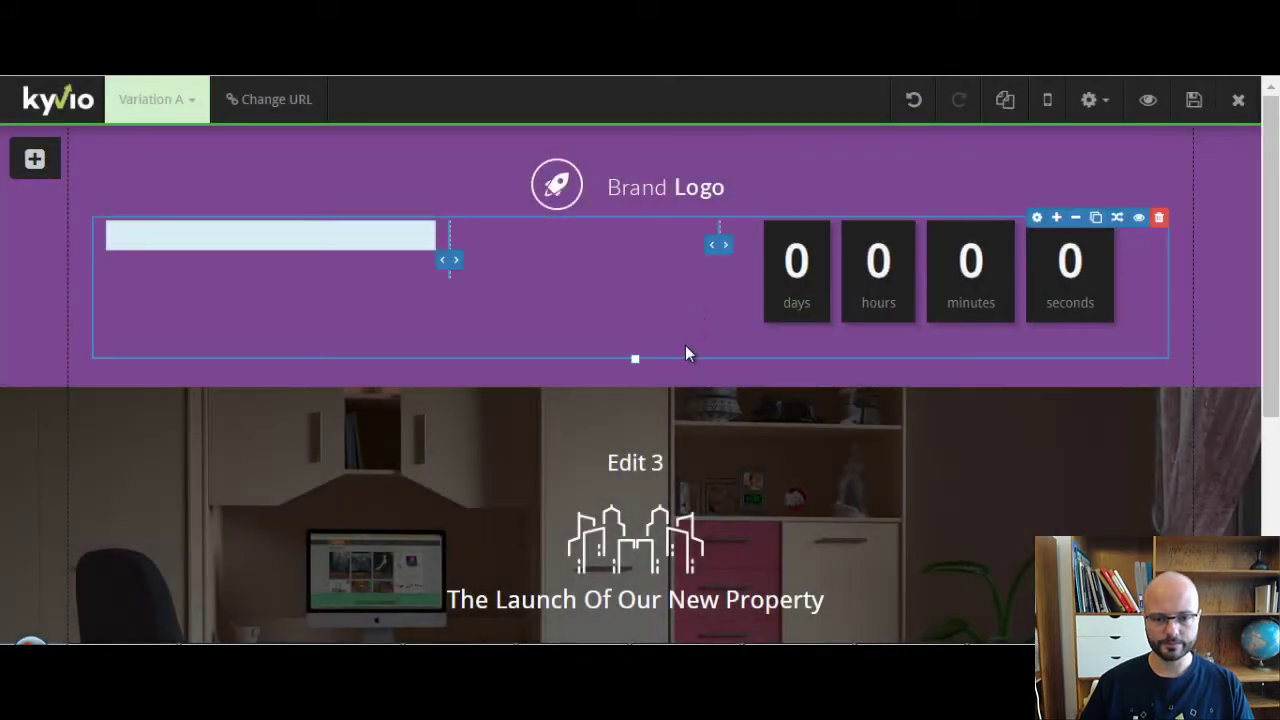
# - Save the page again and close the page editor
pyautogui.click(1193, 102)
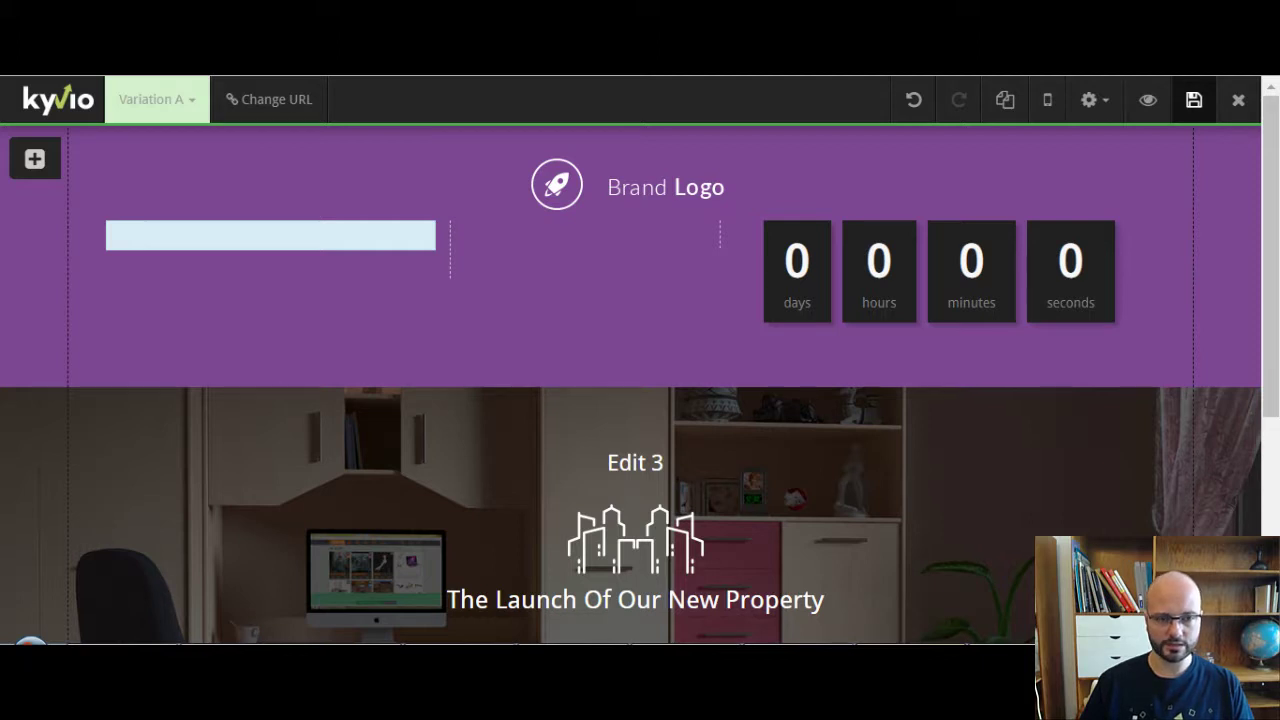
pyautogui.hotkey('ctrl', 'Tab')
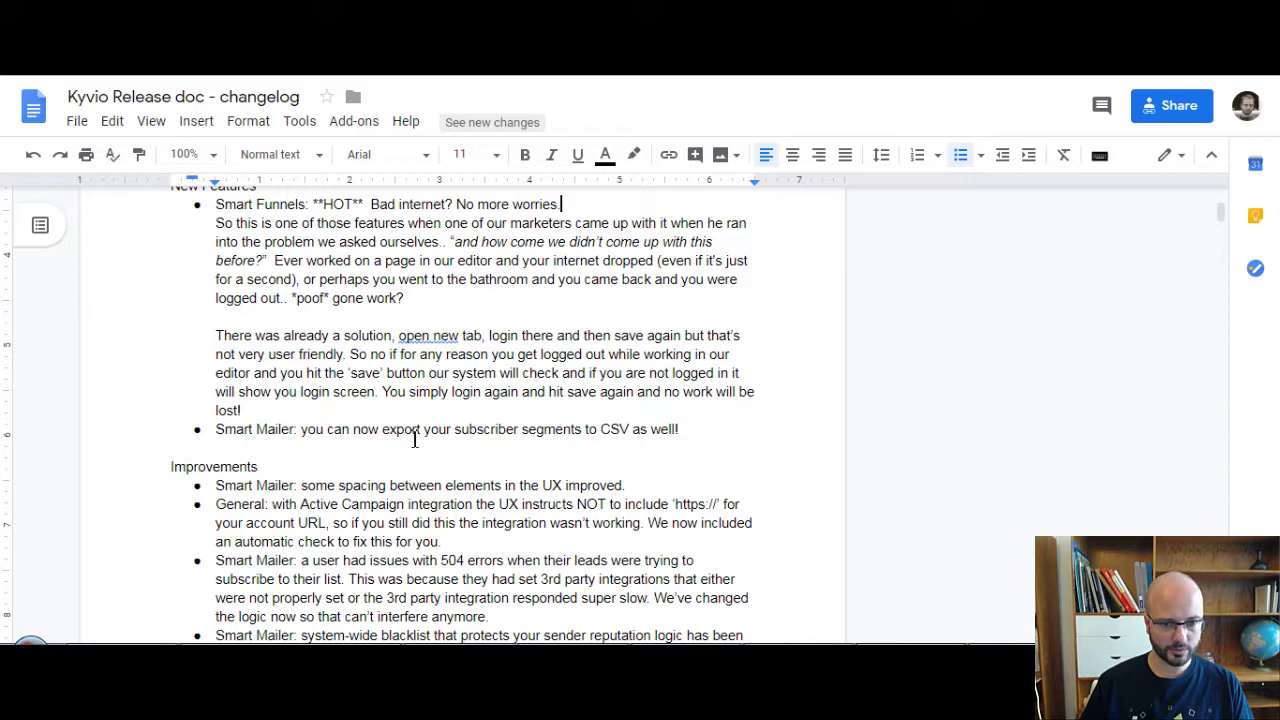
pyautogui.hotkey('ctrl', 'shift', 'Tab')
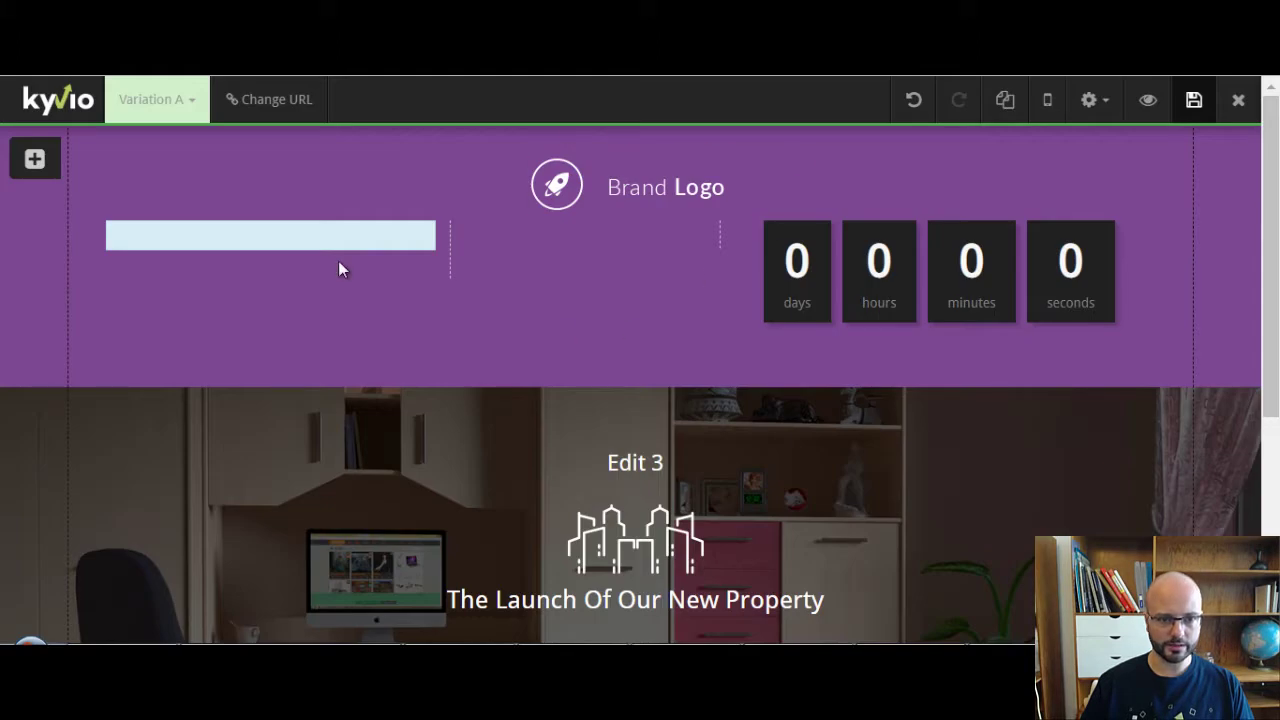
pyautogui.click(1238, 100)
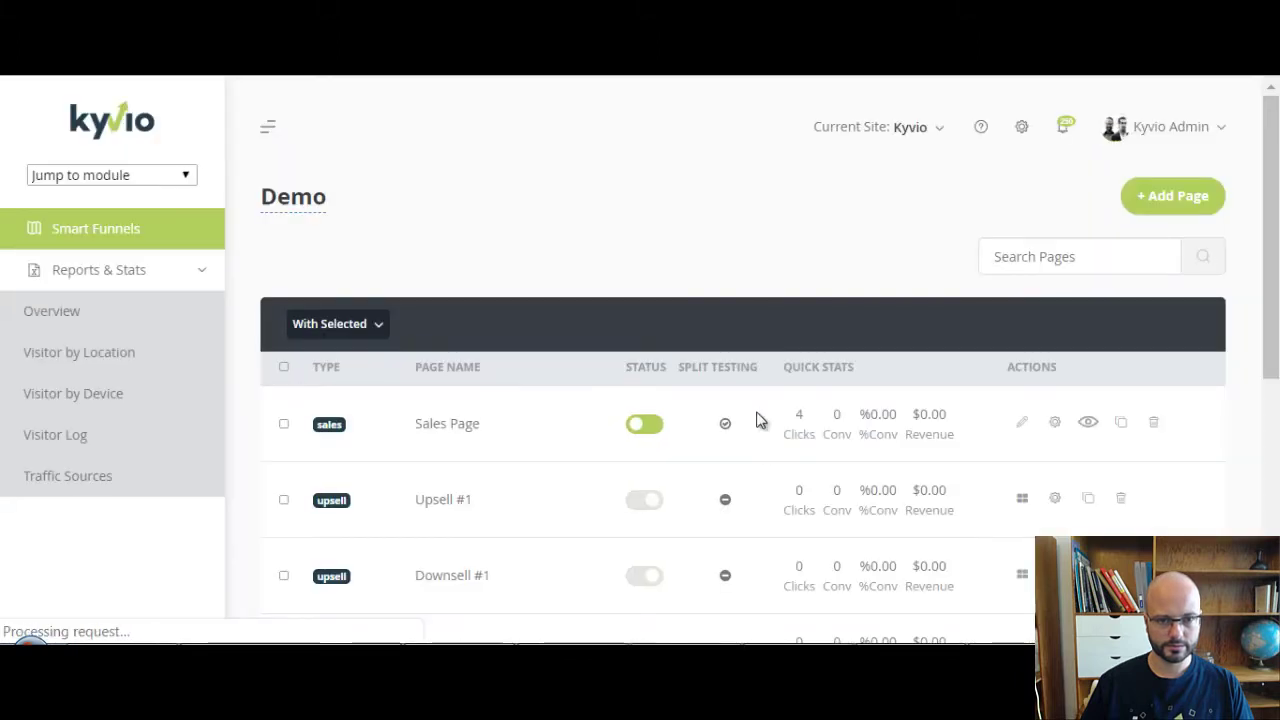
# - Open the segments of the Smart Mailer list manager
pyautogui.click(170, 186)
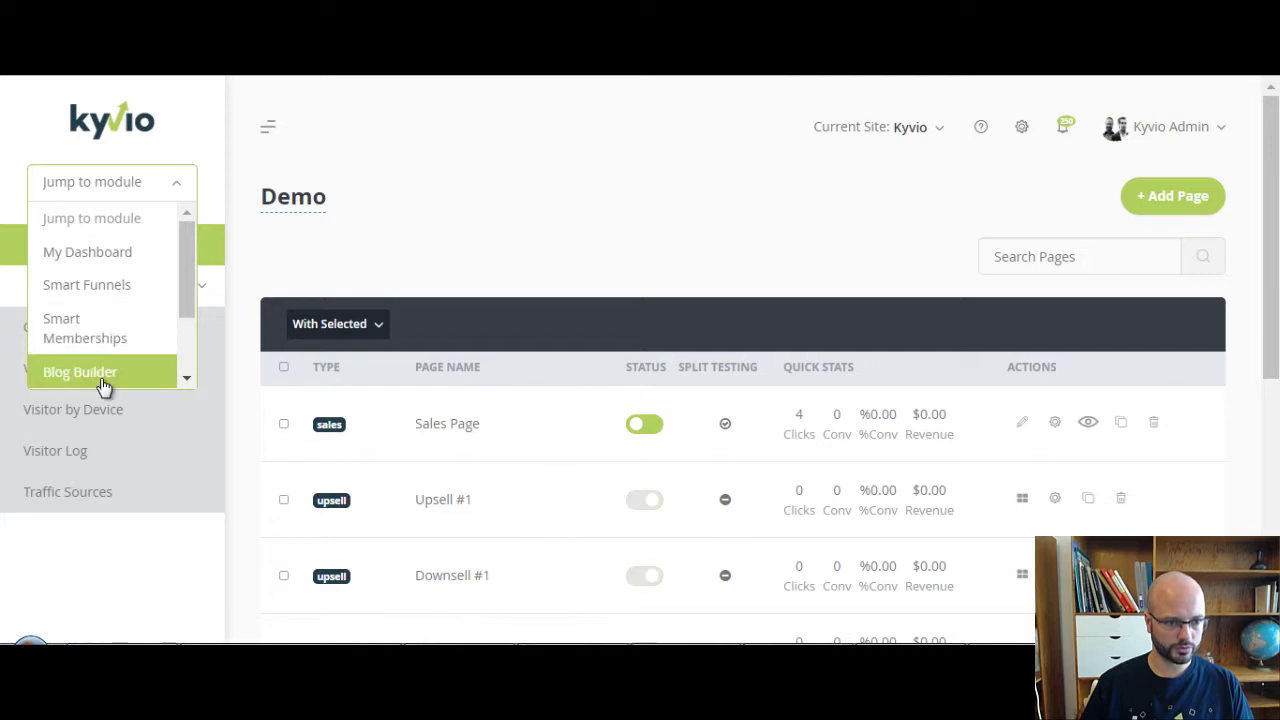
pyautogui.scroll(-2, 150, 330)
pyautogui.click(128, 336)
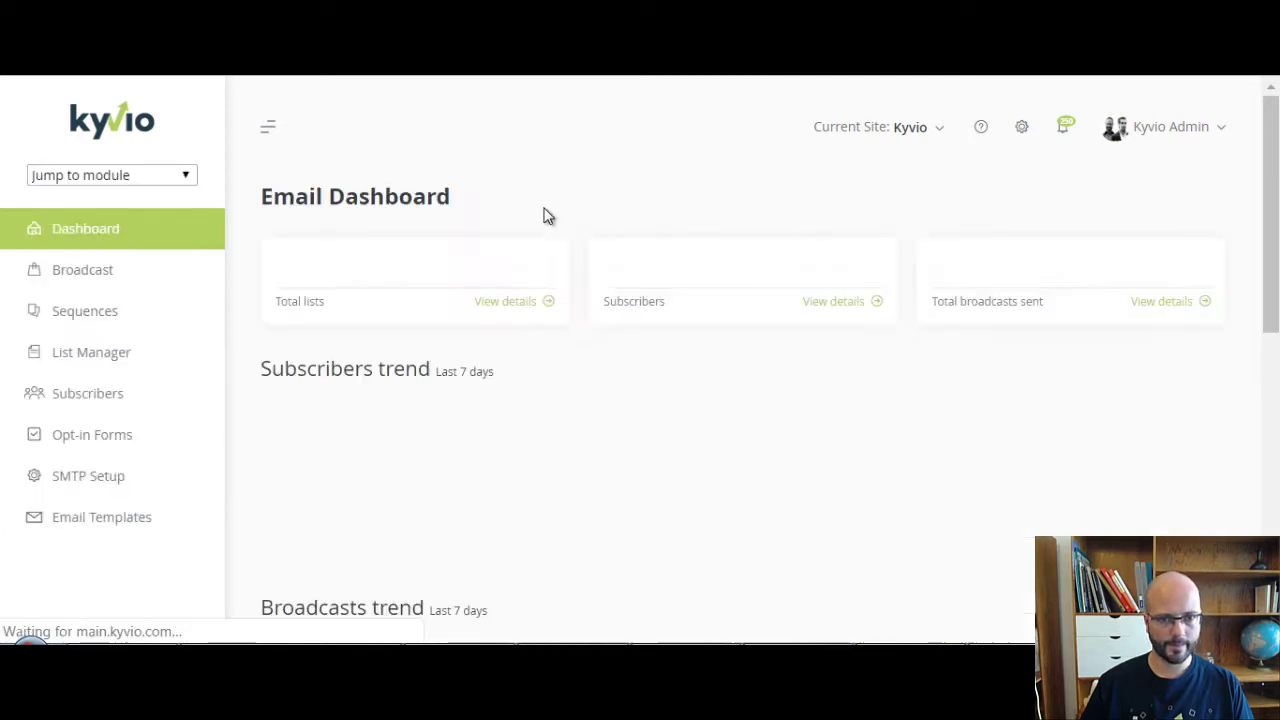
pyautogui.click(92, 369)
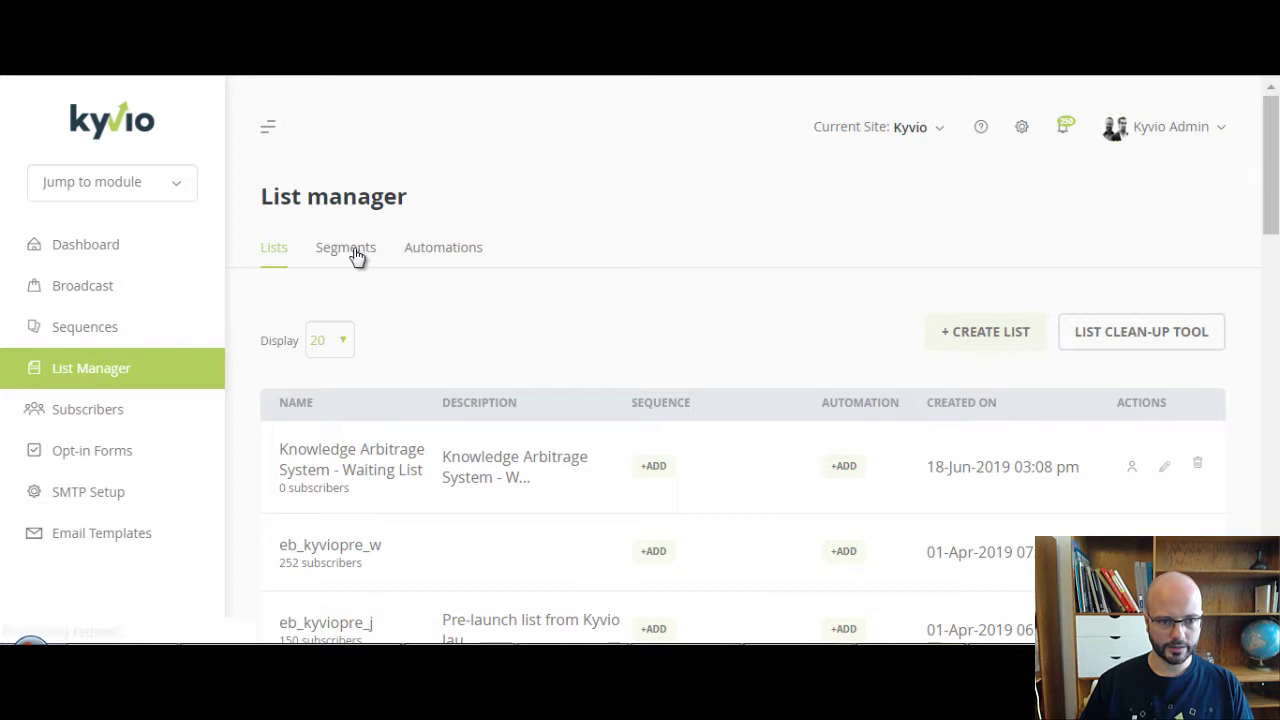
pyautogui.click(357, 254)
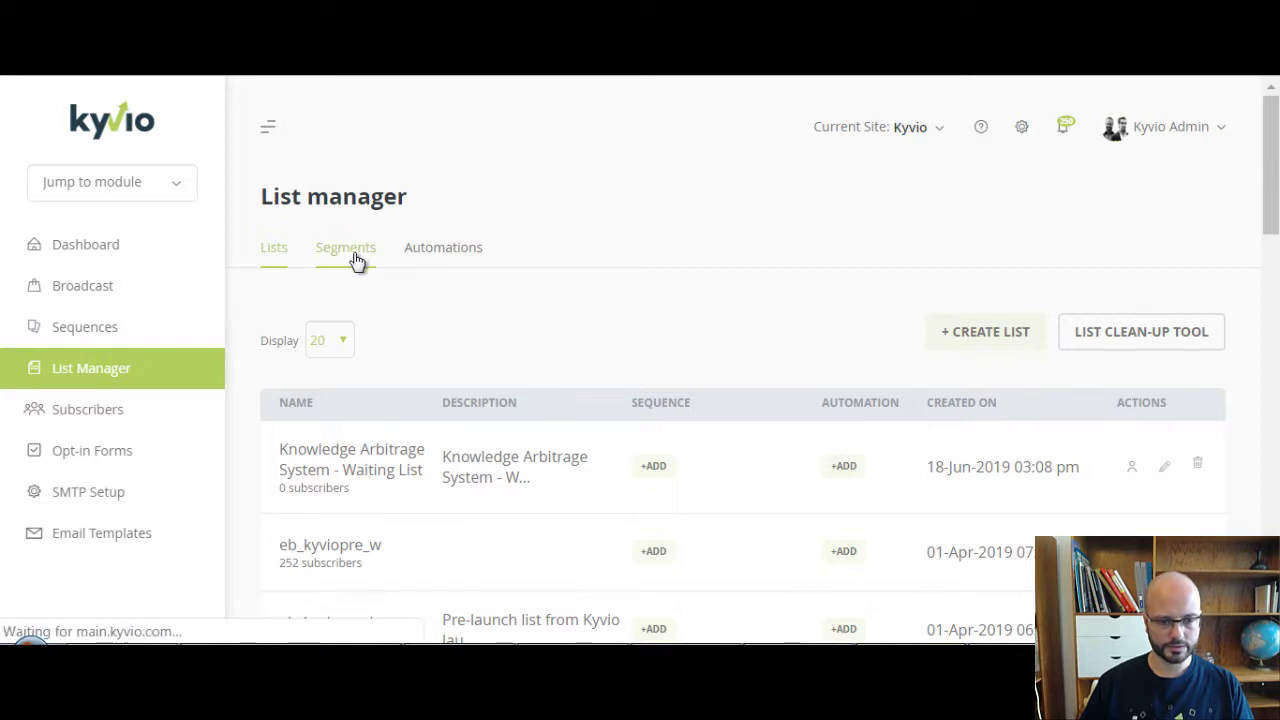
# - Open the subscribers of the "test" segment and export them
pyautogui.scroll(-1, 1046, 452)
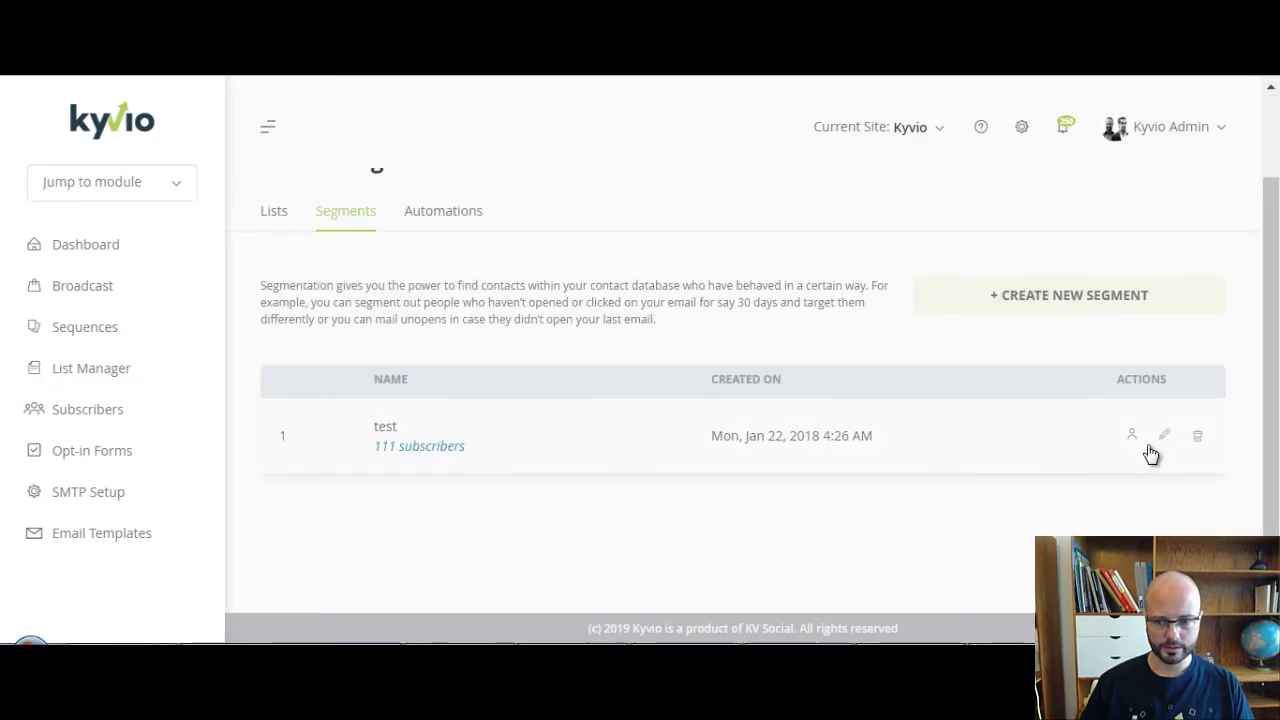
pyautogui.click(1133, 438)
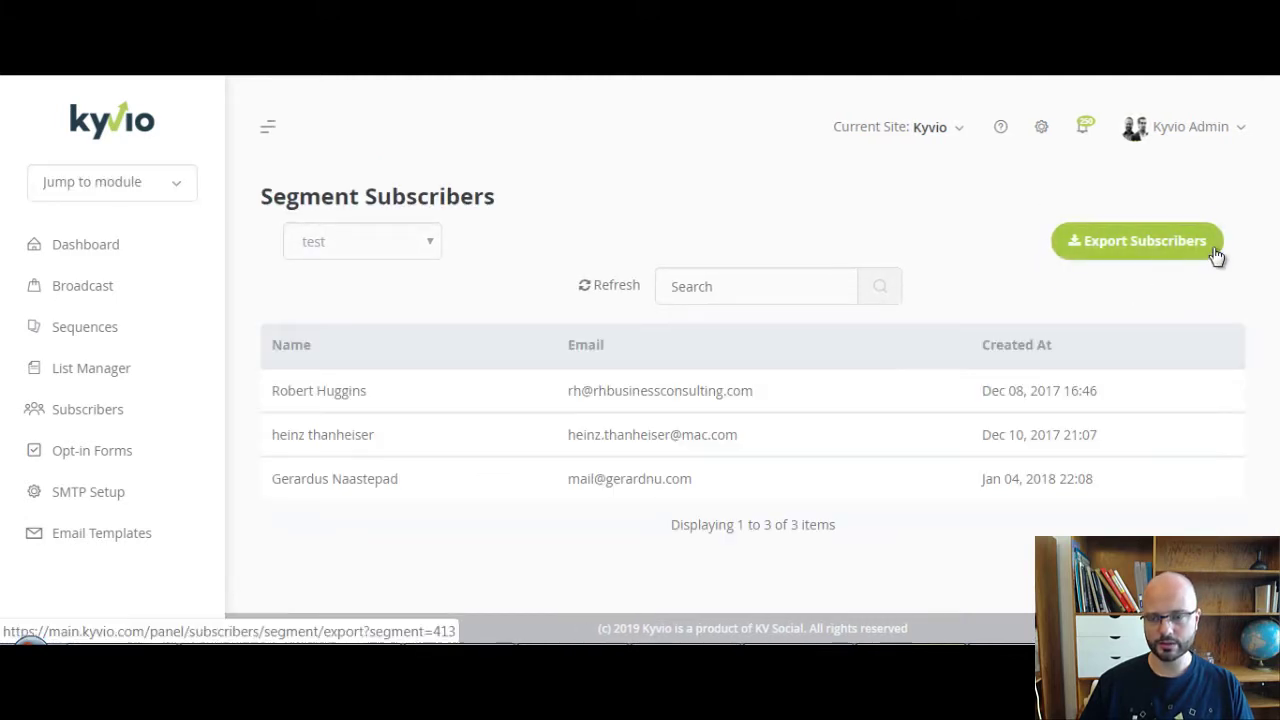
pyautogui.click(1116, 250)
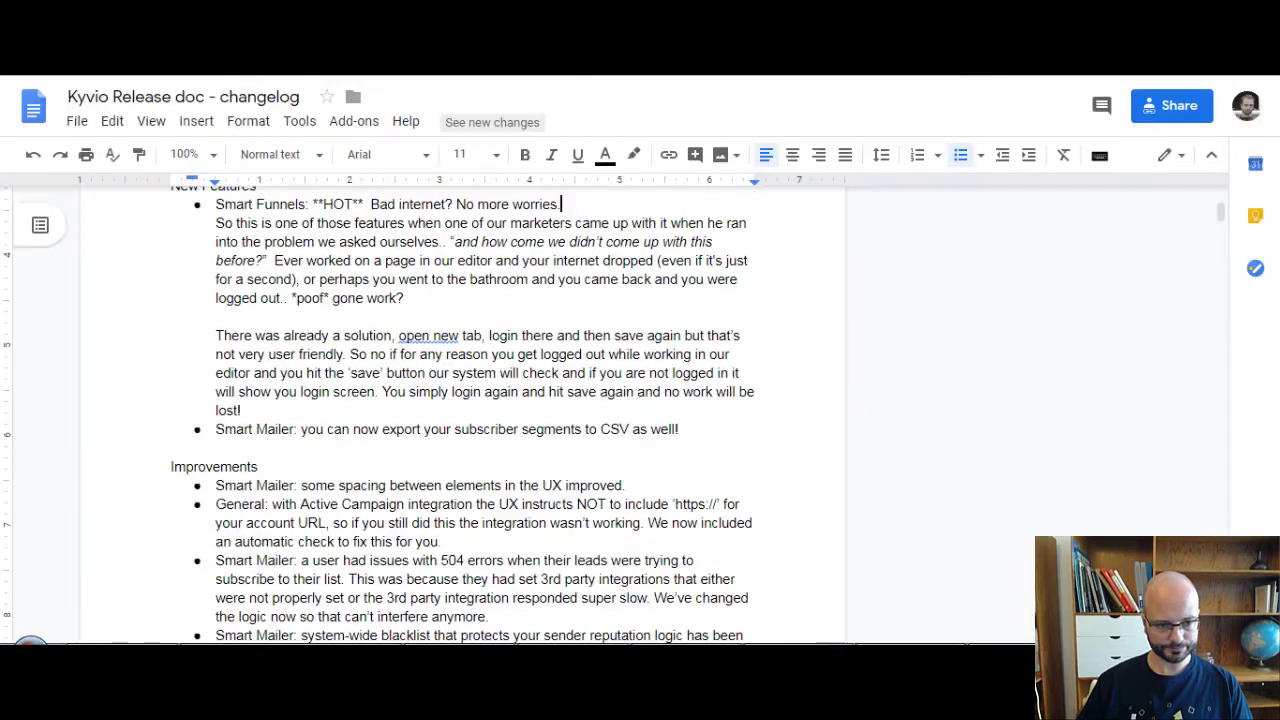
# - Start a new integration from the Kyvio account's Integrations page and choose its provider
pyautogui.scroll(-3, 510, 430)
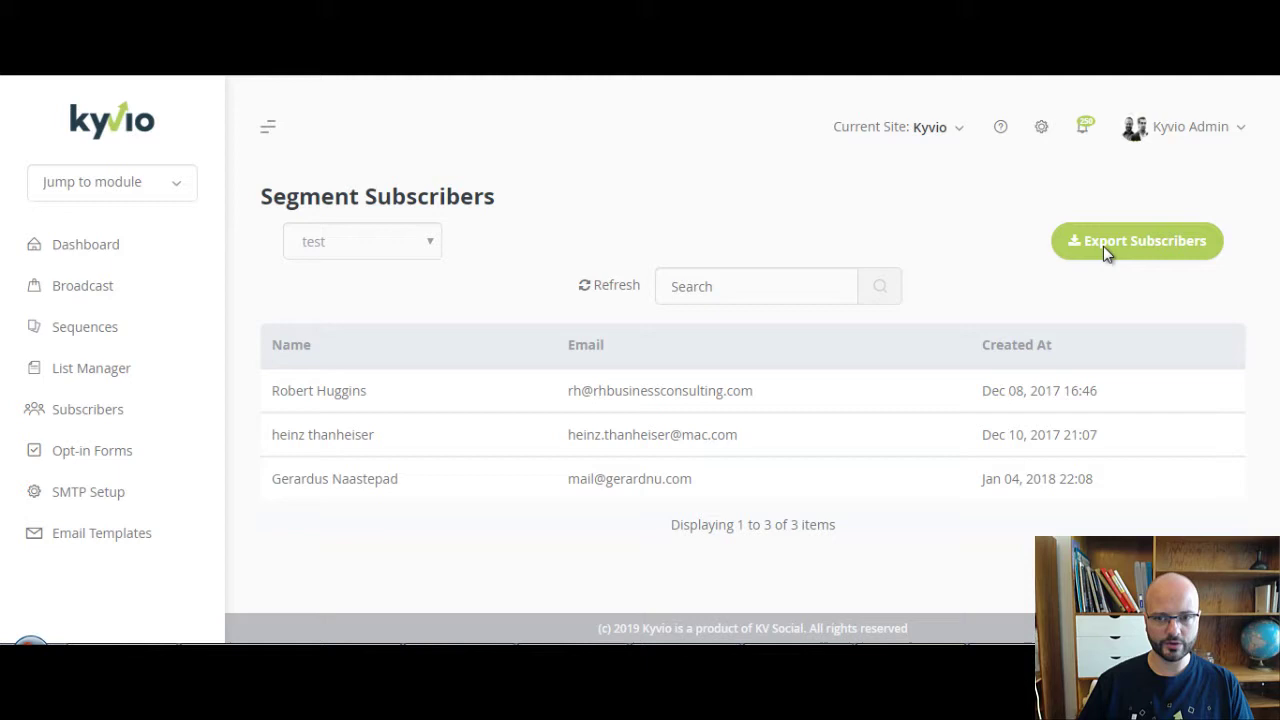
pyautogui.click(1233, 128)
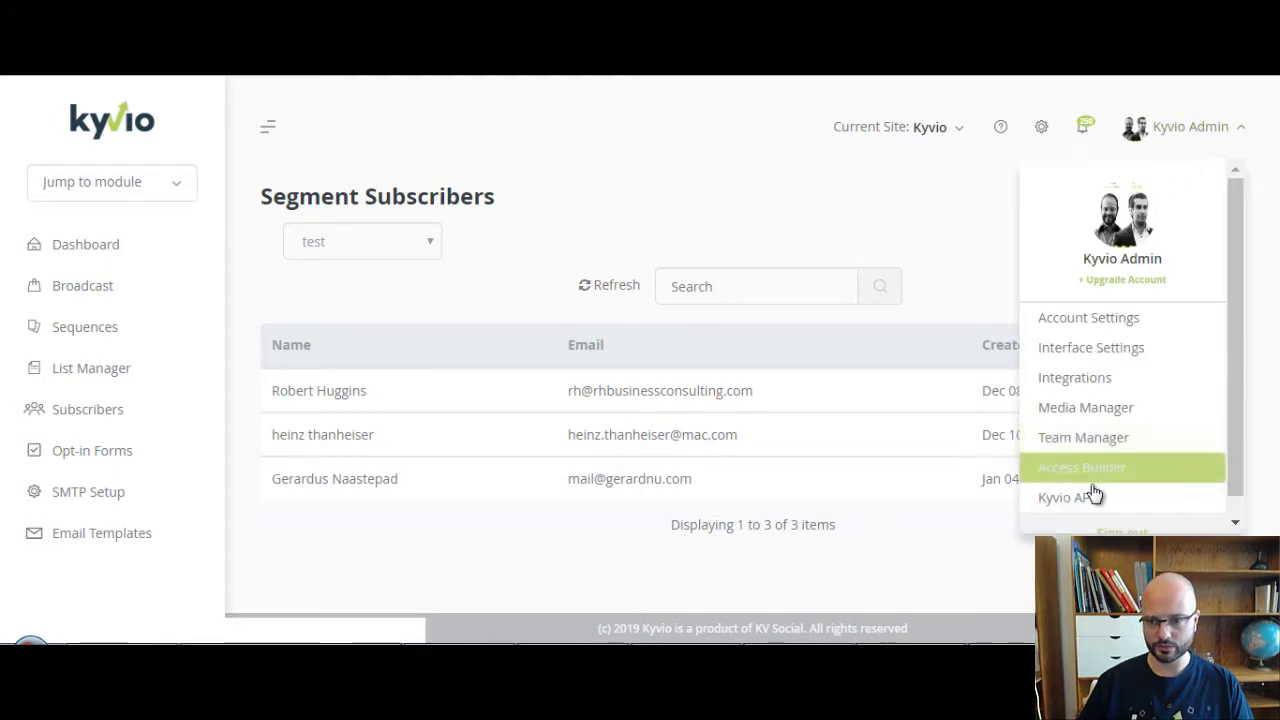
pyautogui.click(1103, 388)
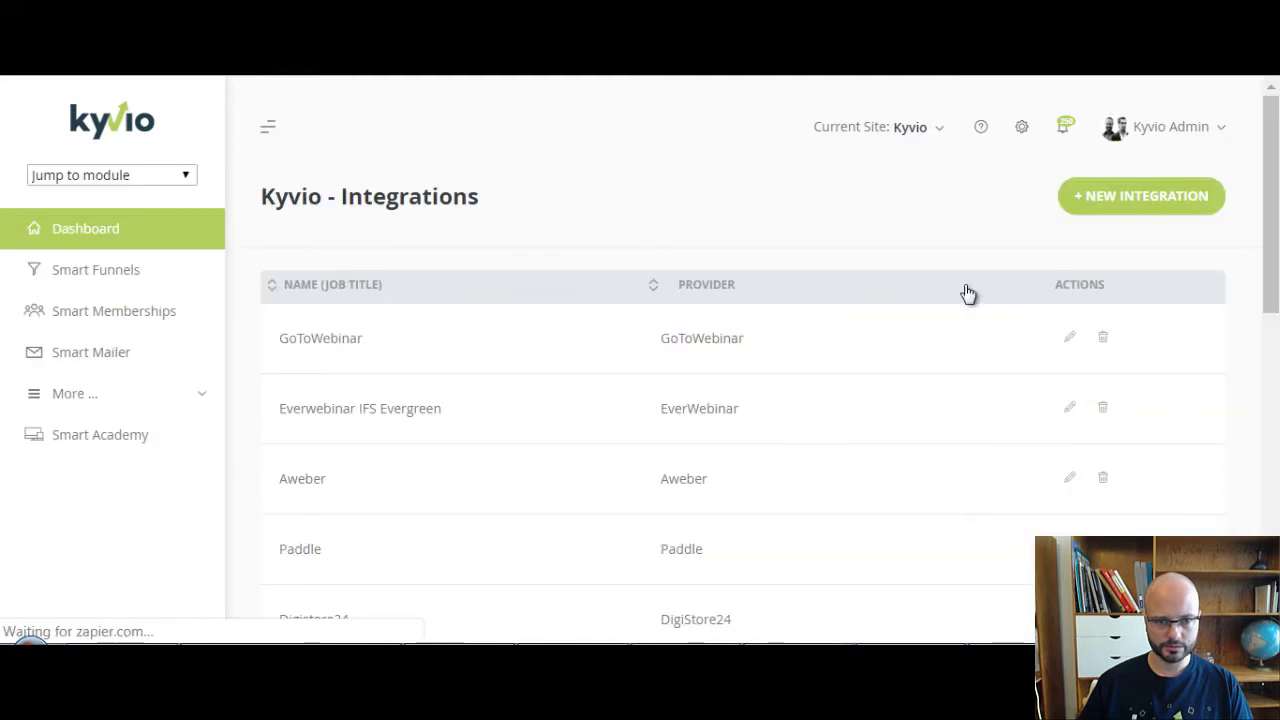
pyautogui.click(1080, 211)
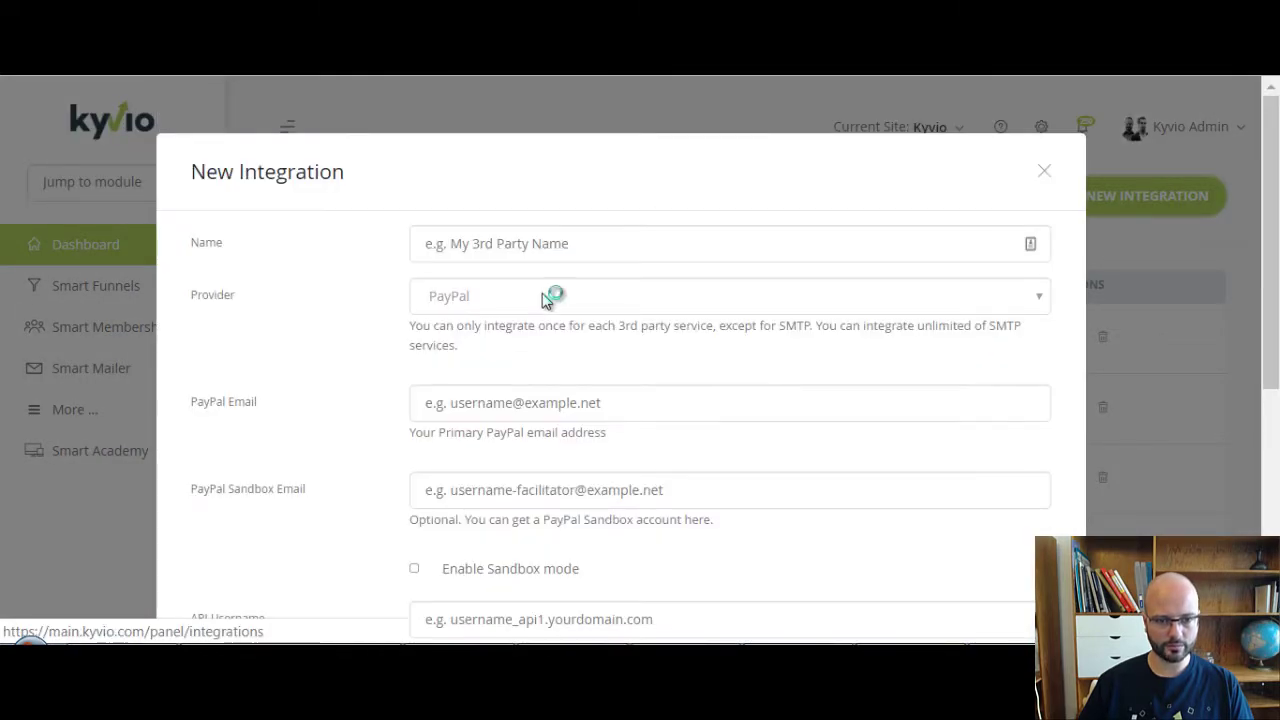
pyautogui.click(551, 294)
pyautogui.click(519, 558)
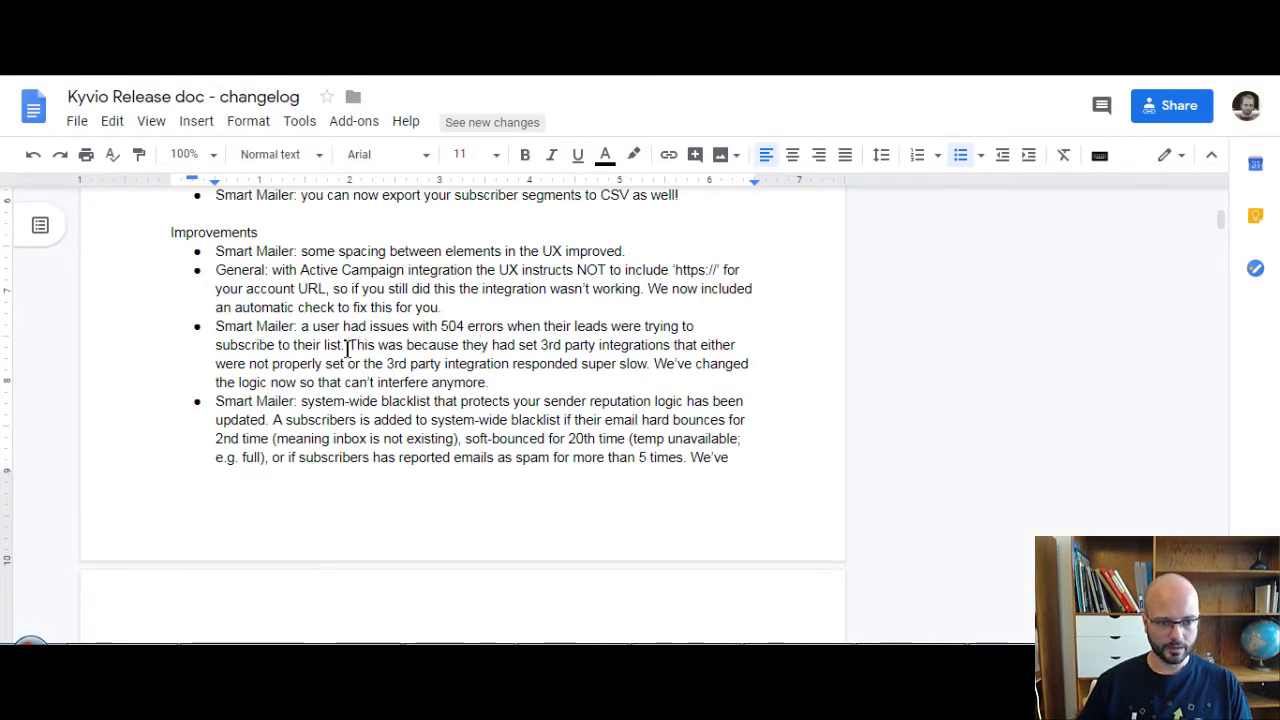
# - Read the Smart Mailer improvements in the Kyvio changelog document, marking "20th time" in the system-wide blacklist item
pyautogui.scroll(-1, 301, 347)
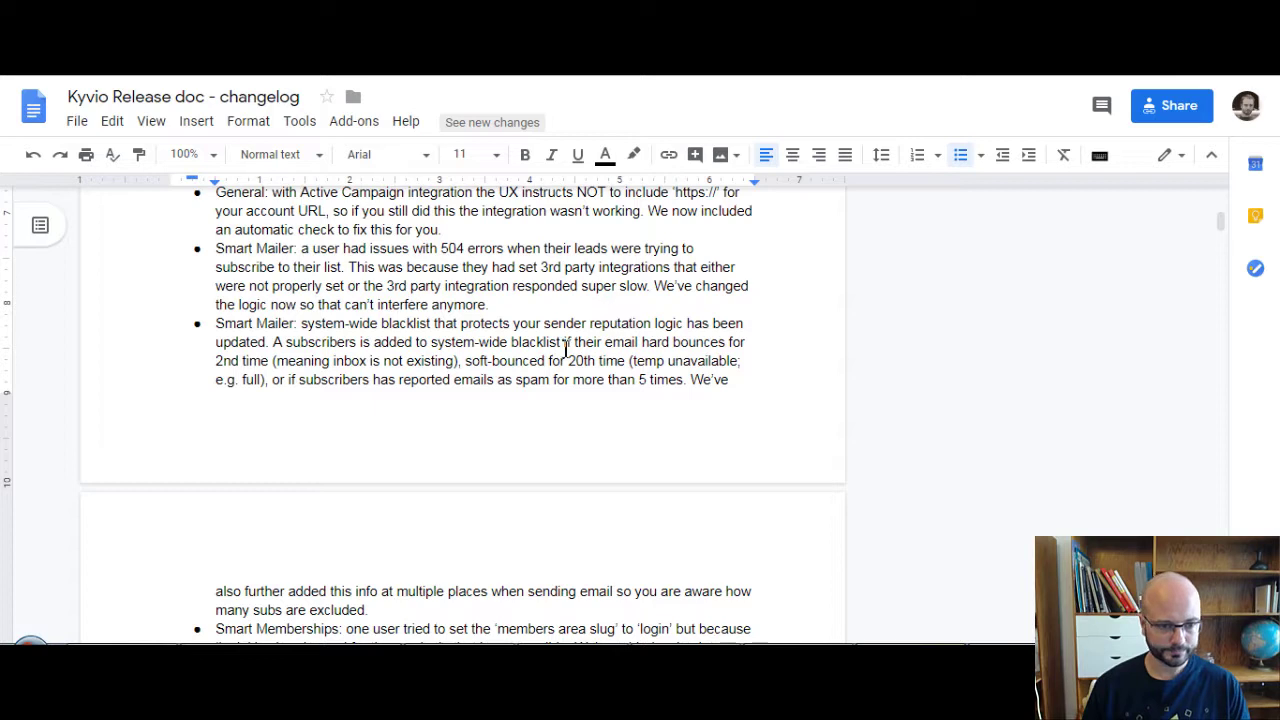
pyautogui.scroll(-1, 560, 352)
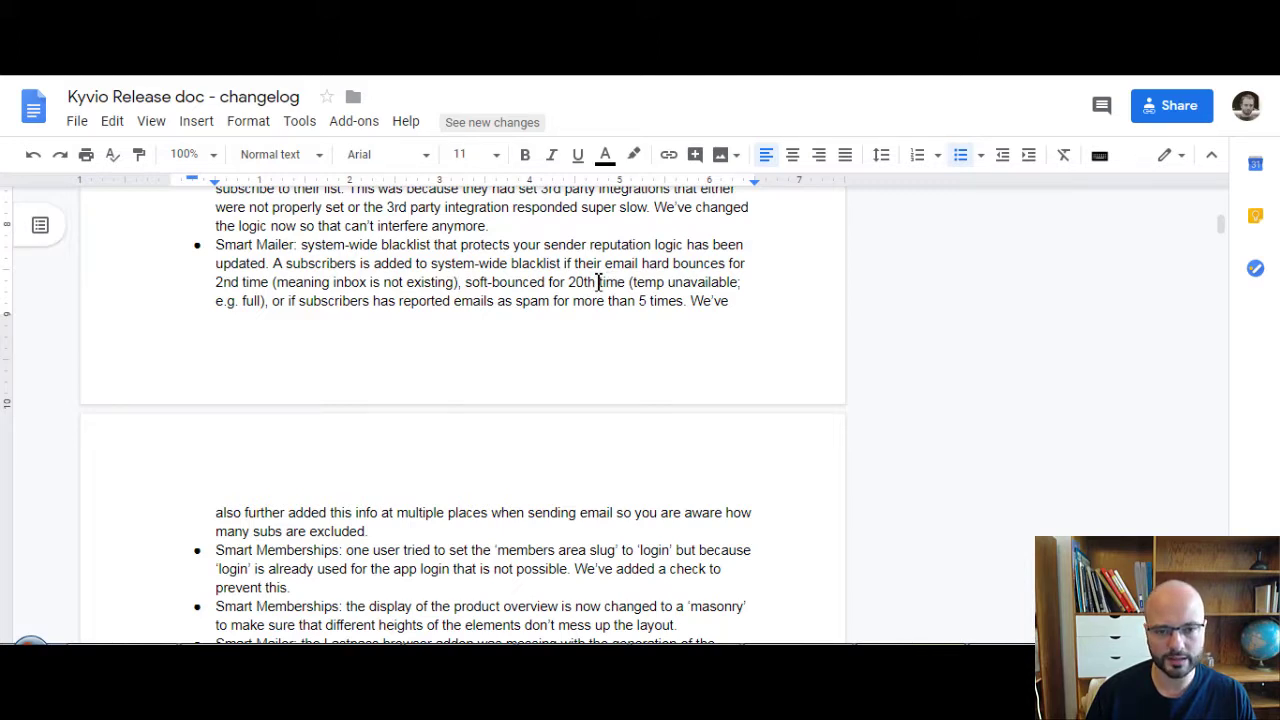
pyautogui.moveTo(568, 282); pyautogui.dragTo(594, 282)
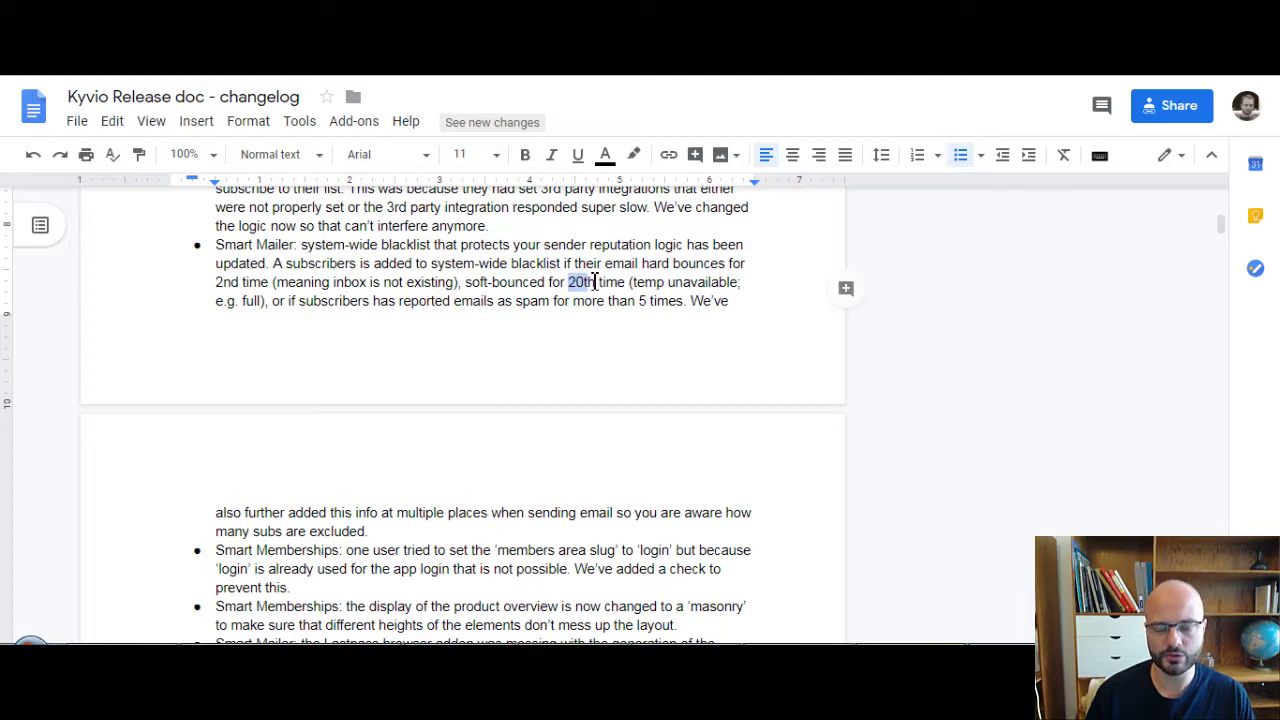
pyautogui.click(595, 282)
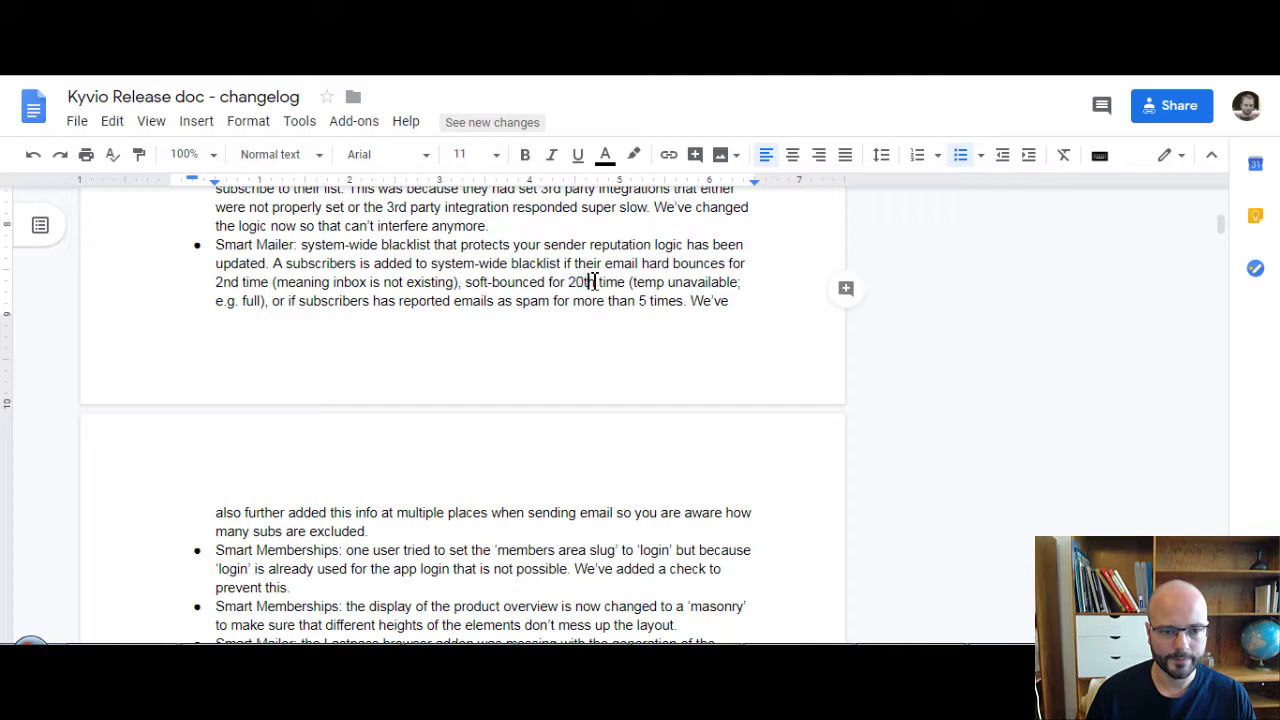
pyautogui.moveTo(600, 281); pyautogui.dragTo(569, 287)
pyautogui.click(606, 280)
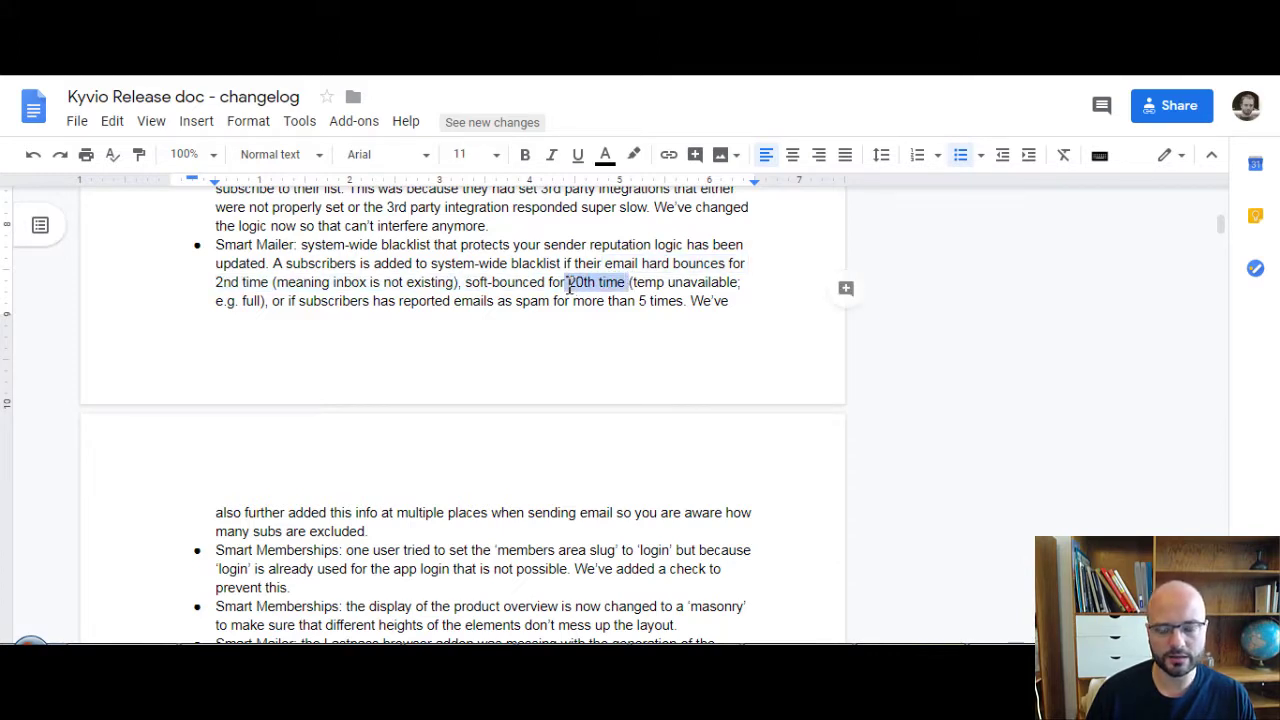
pyautogui.click(552, 282)
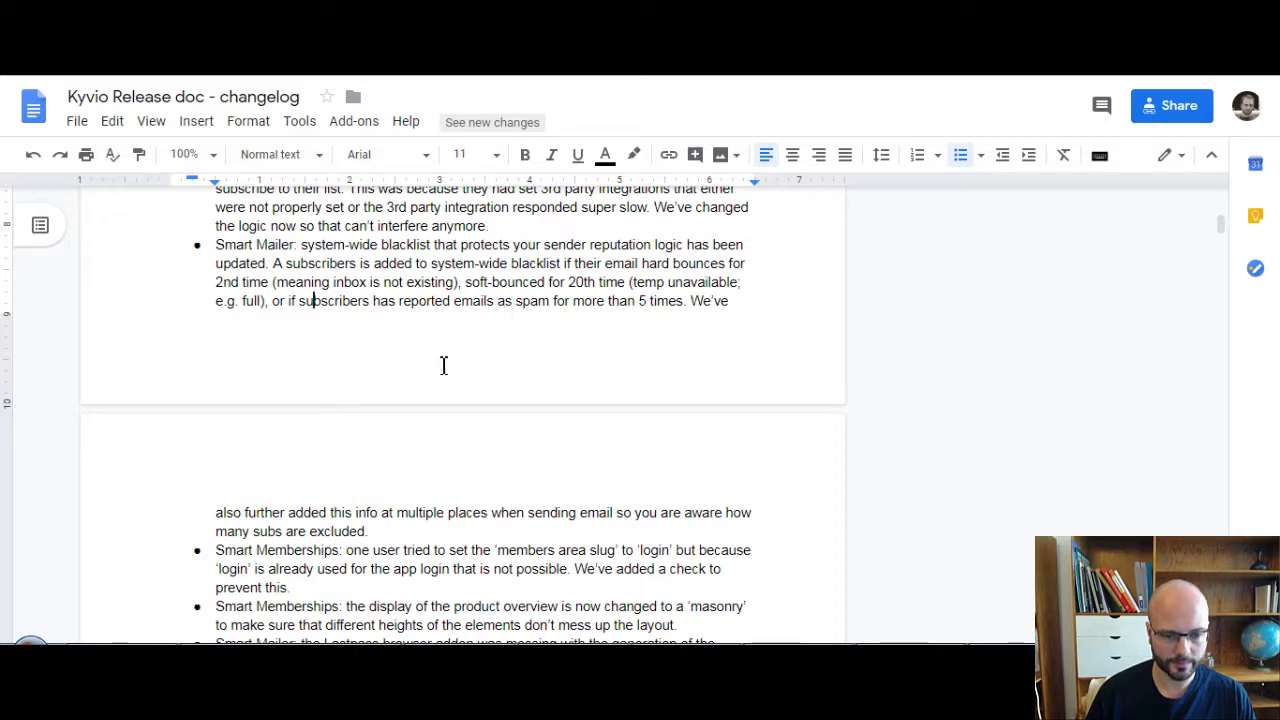
# - Review the Smart Memberships improvements and the Bug fixes list, marking the word "login" in the members area slug item
pyautogui.scroll(-2, 444, 365)
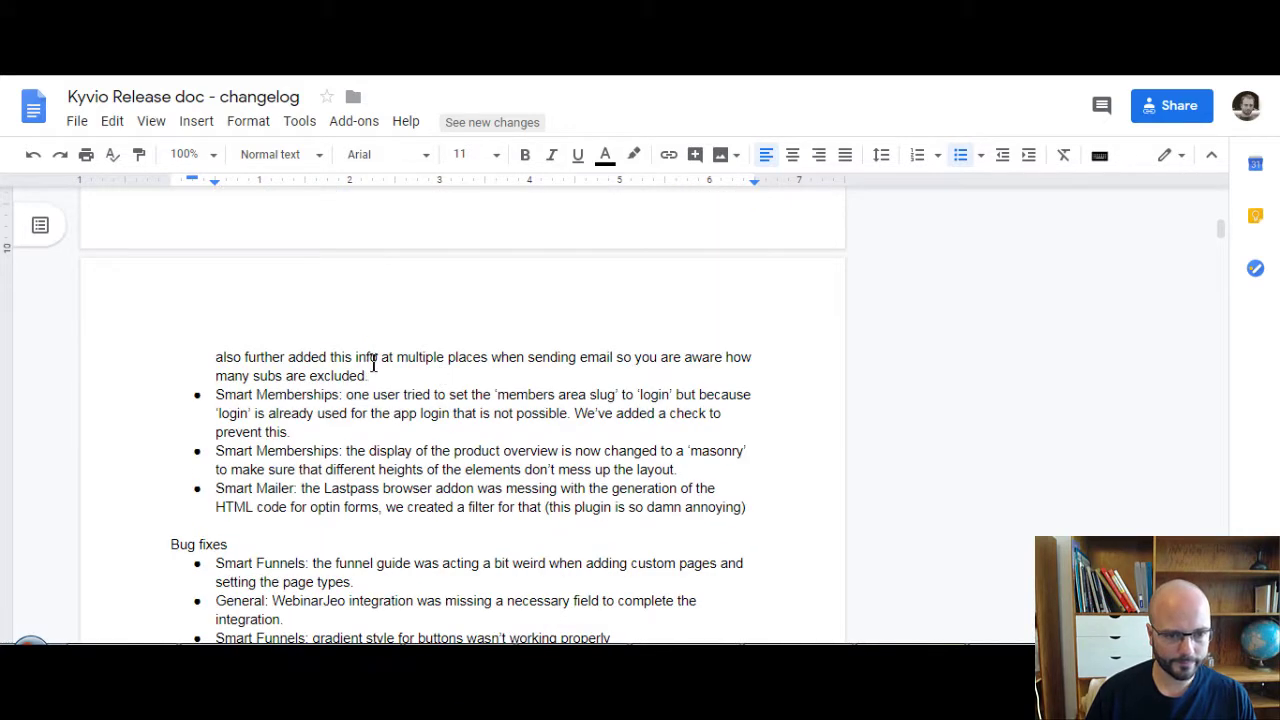
pyautogui.scroll(-1, 471, 428)
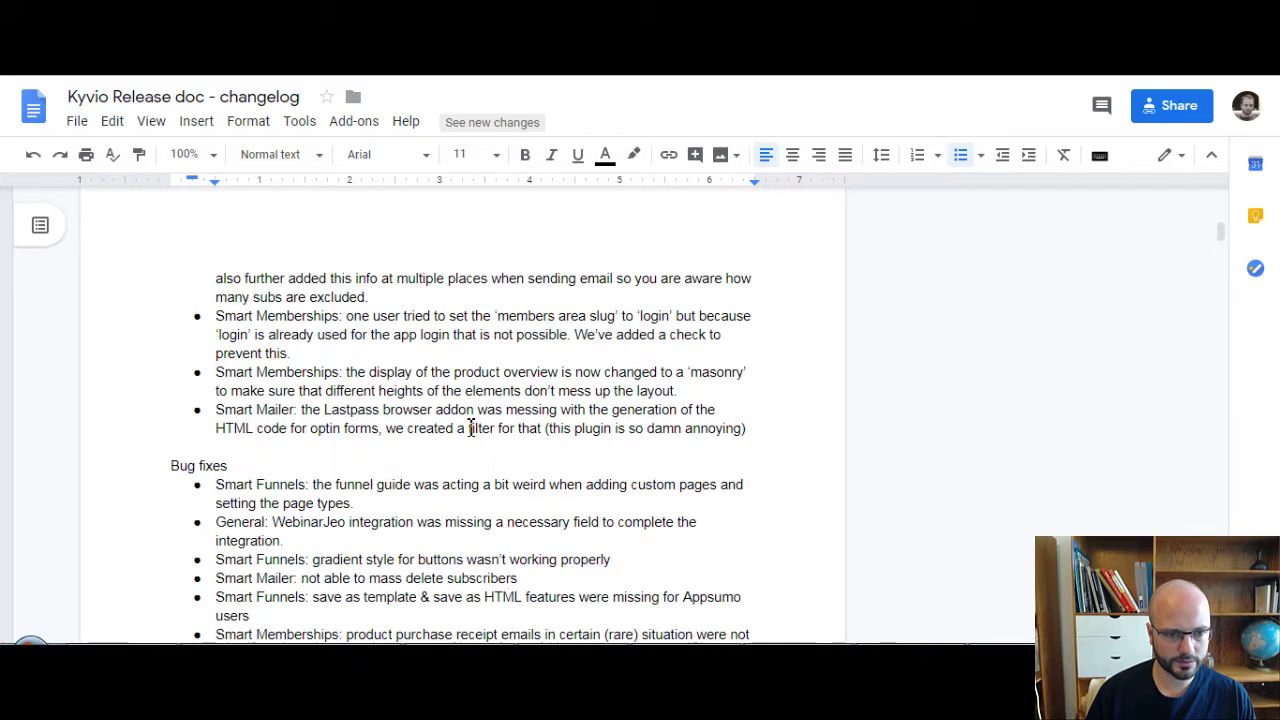
pyautogui.scroll(-1, 343, 370)
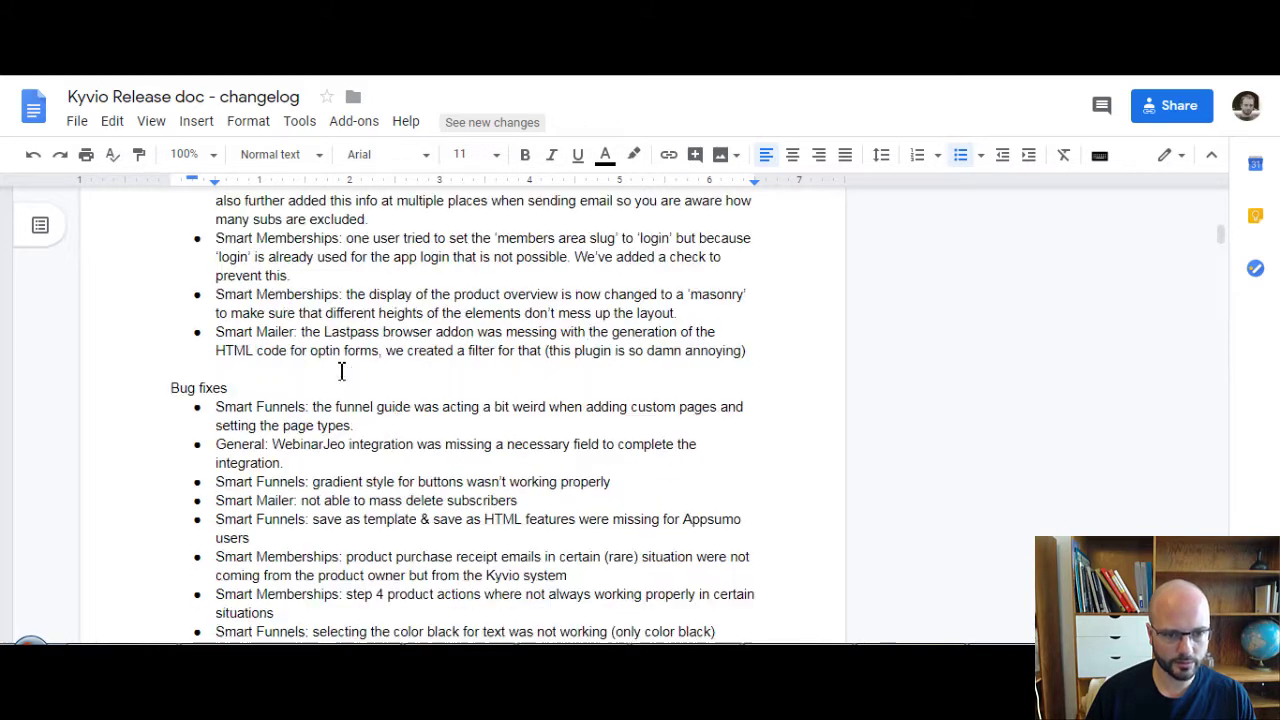
pyautogui.doubleClick(652, 238)
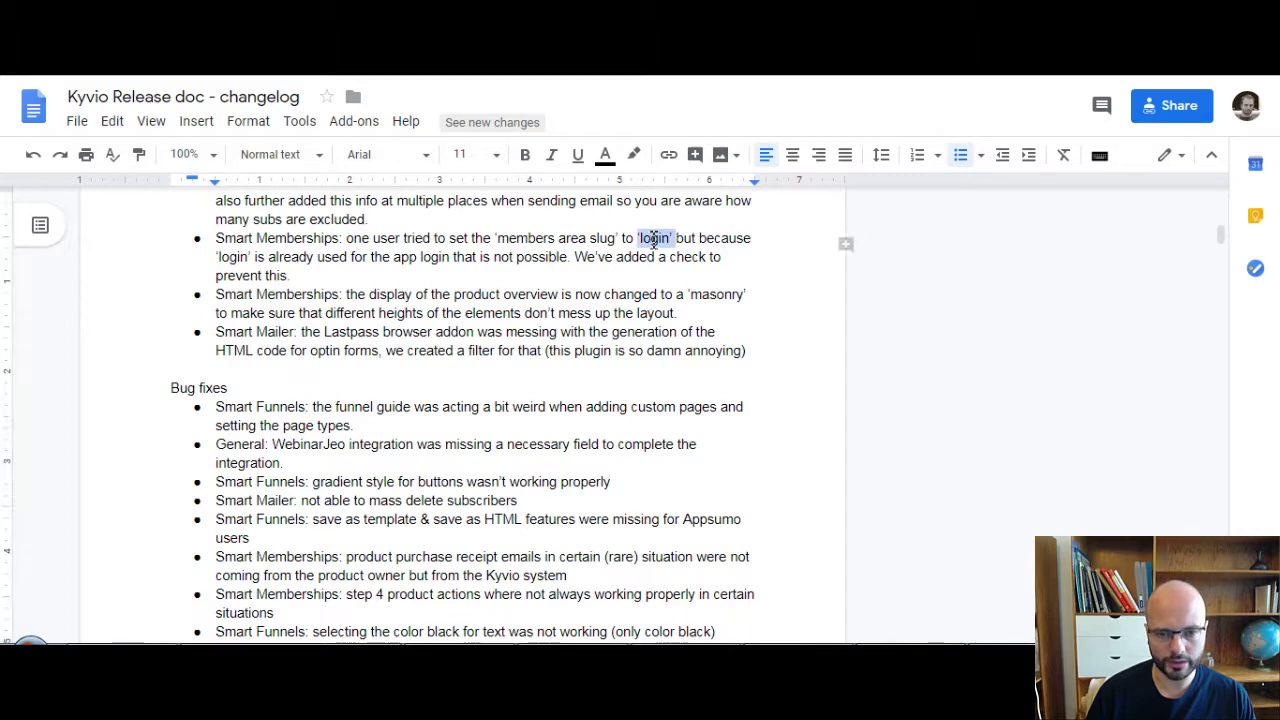
pyautogui.click(668, 246)
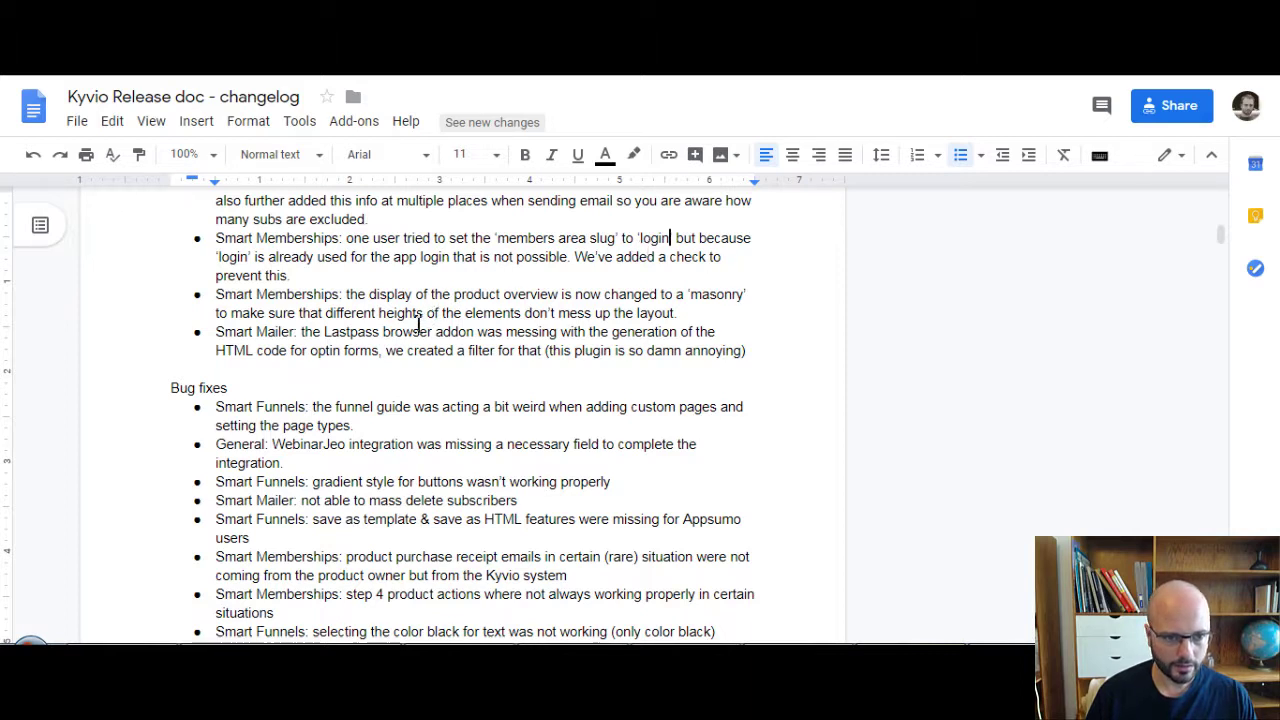
pyautogui.scroll(-1, 418, 328)
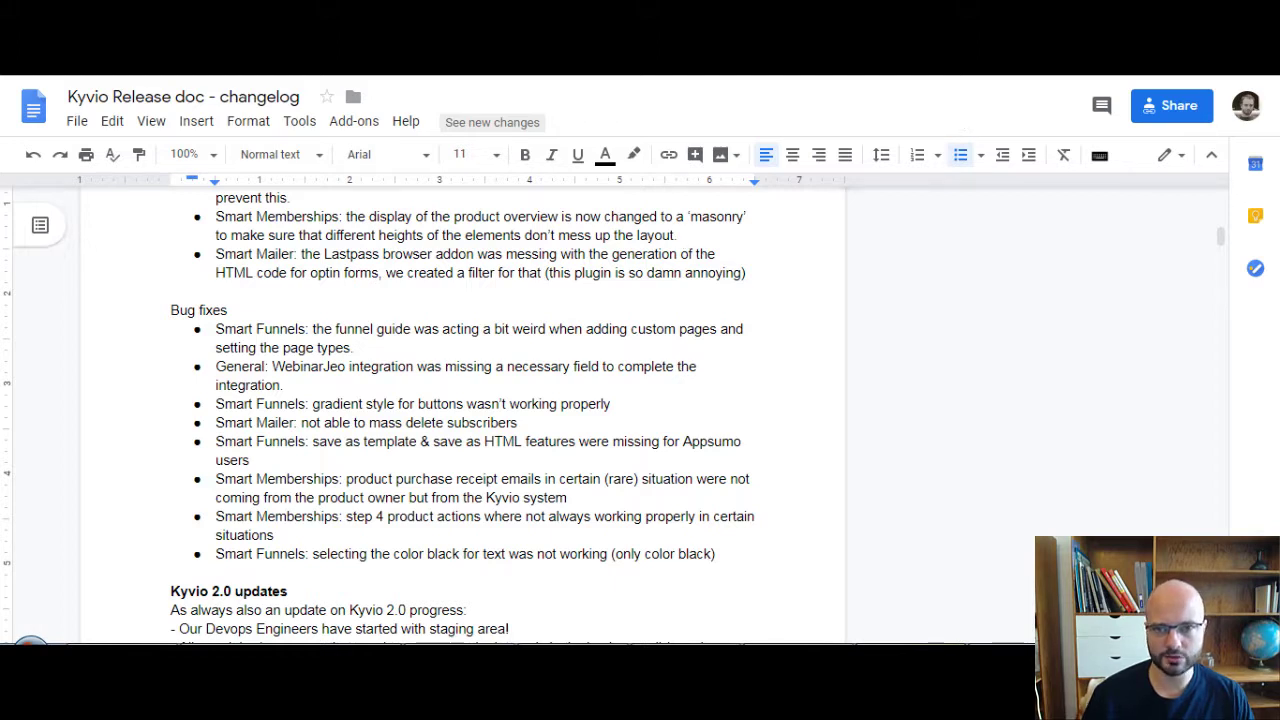
pyautogui.hotkey('ctrl', 'Tab')
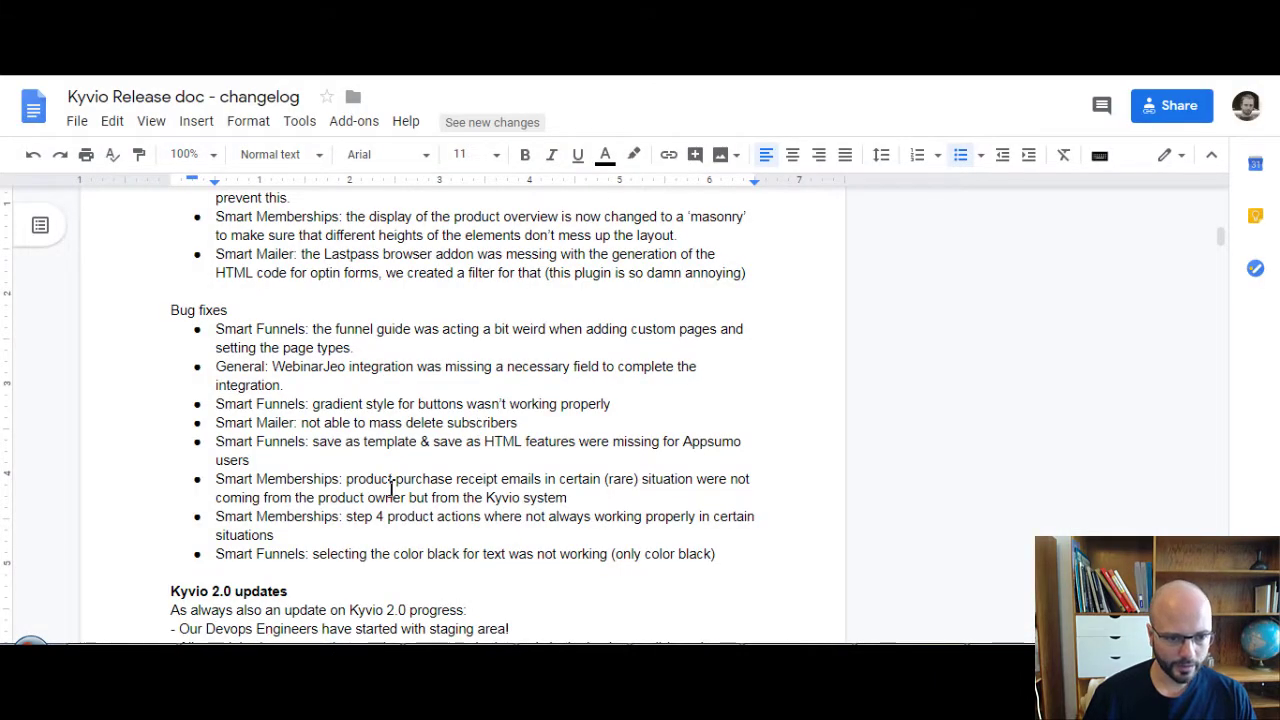
# - Review the remaining Smart Memberships and Smart Mailer improvements and the first items of the Bug fixes list in the changelog
pyautogui.scroll(-1, 390, 488)
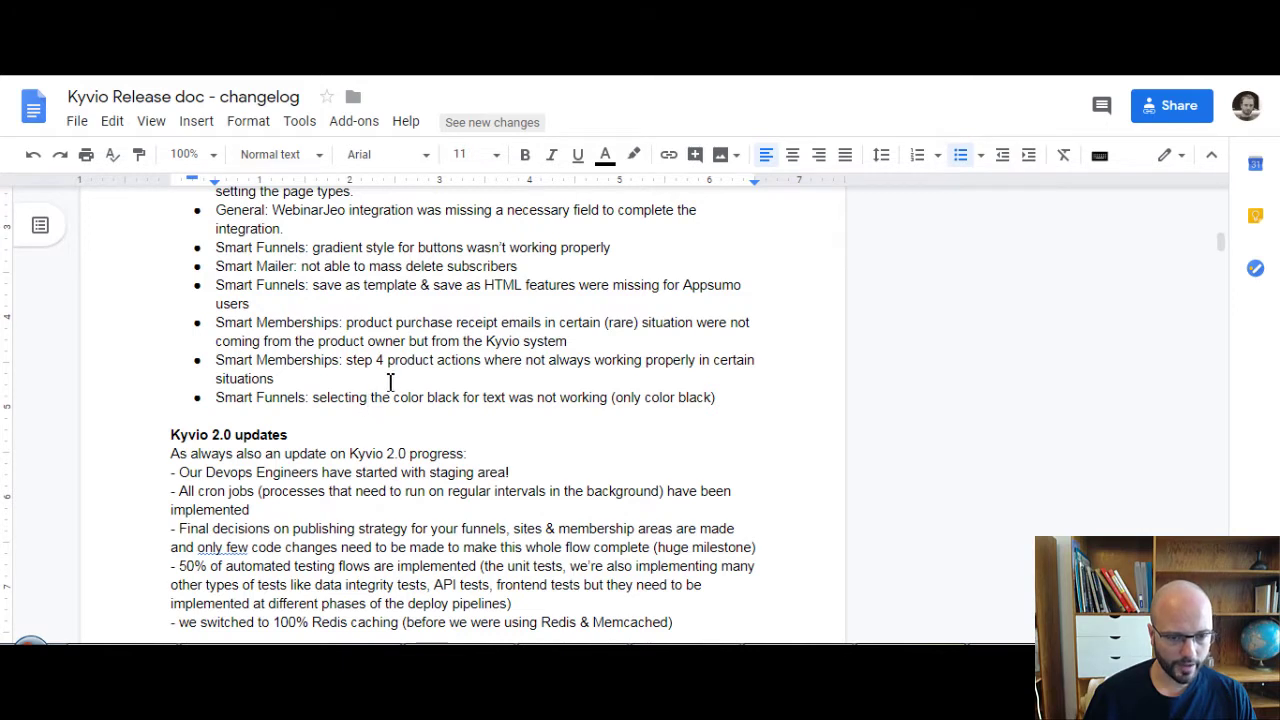
pyautogui.scroll(2, 382, 382)
pyautogui.scroll(2, 378, 386)
pyautogui.click(407, 430)
pyautogui.scroll(-1, 486, 402)
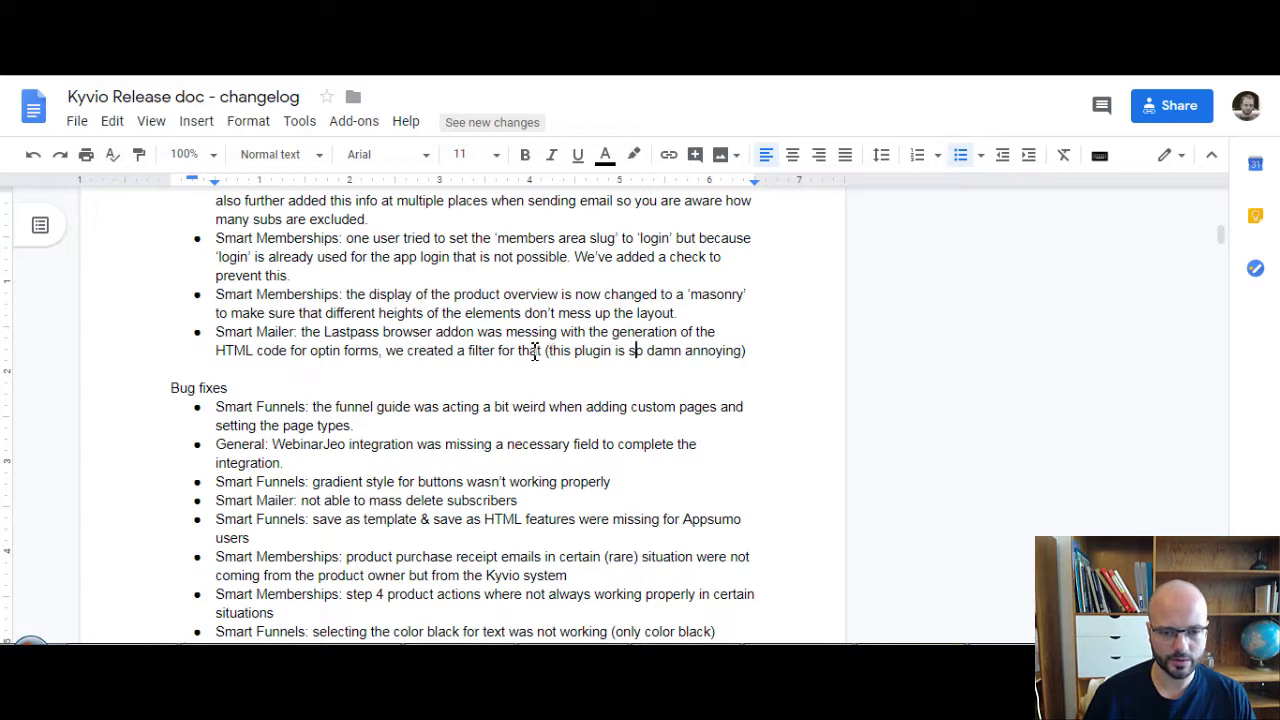
pyautogui.scroll(-2, 519, 356)
pyautogui.click(531, 256)
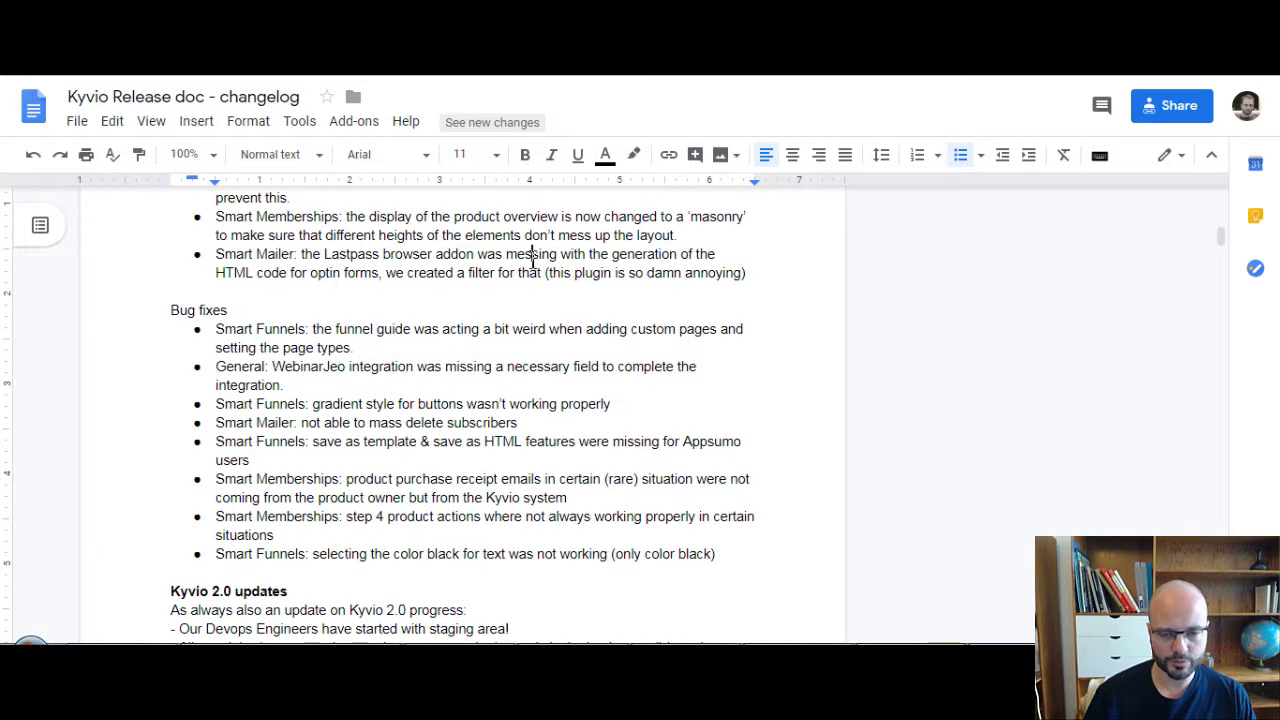
pyautogui.scroll(-2, 482, 342)
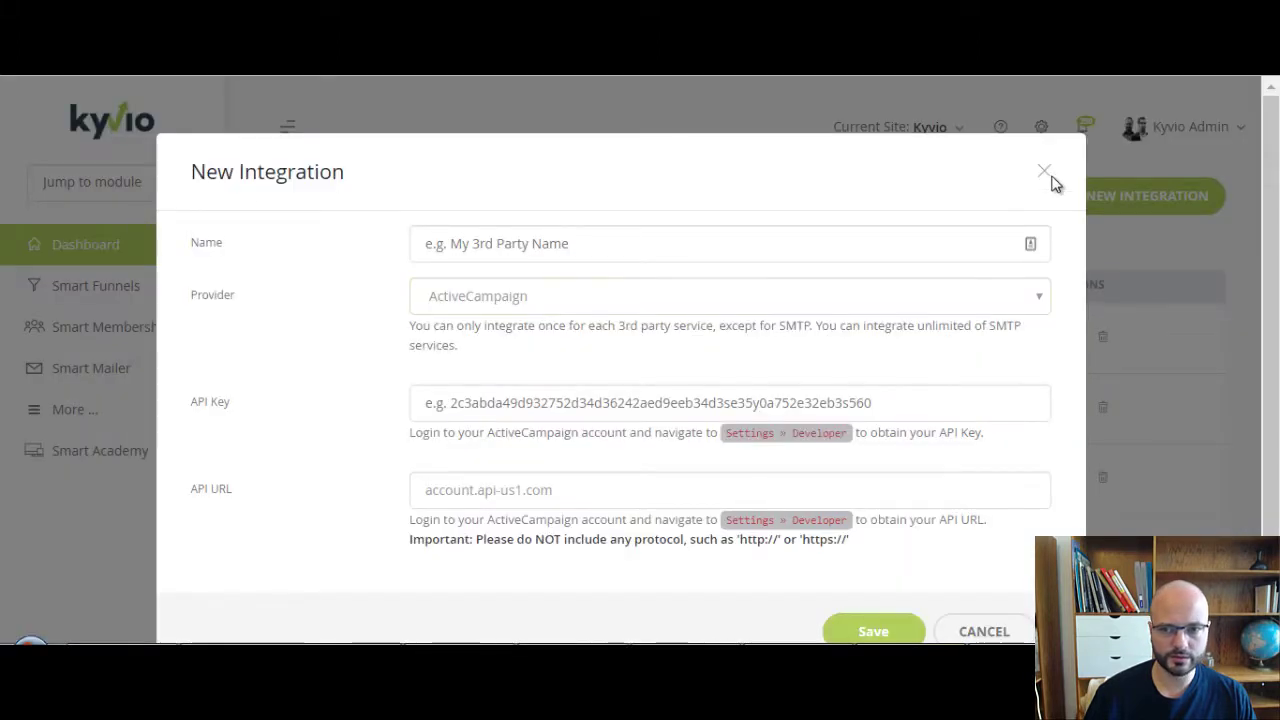
# - Switch to Kyvio, discard the new integration, and start a new sales funnel in Smart Funnels up to its customization step
pyautogui.click(1045, 174)
pyautogui.click(128, 303)
pyautogui.click(198, 322)
pyautogui.click(1175, 196)
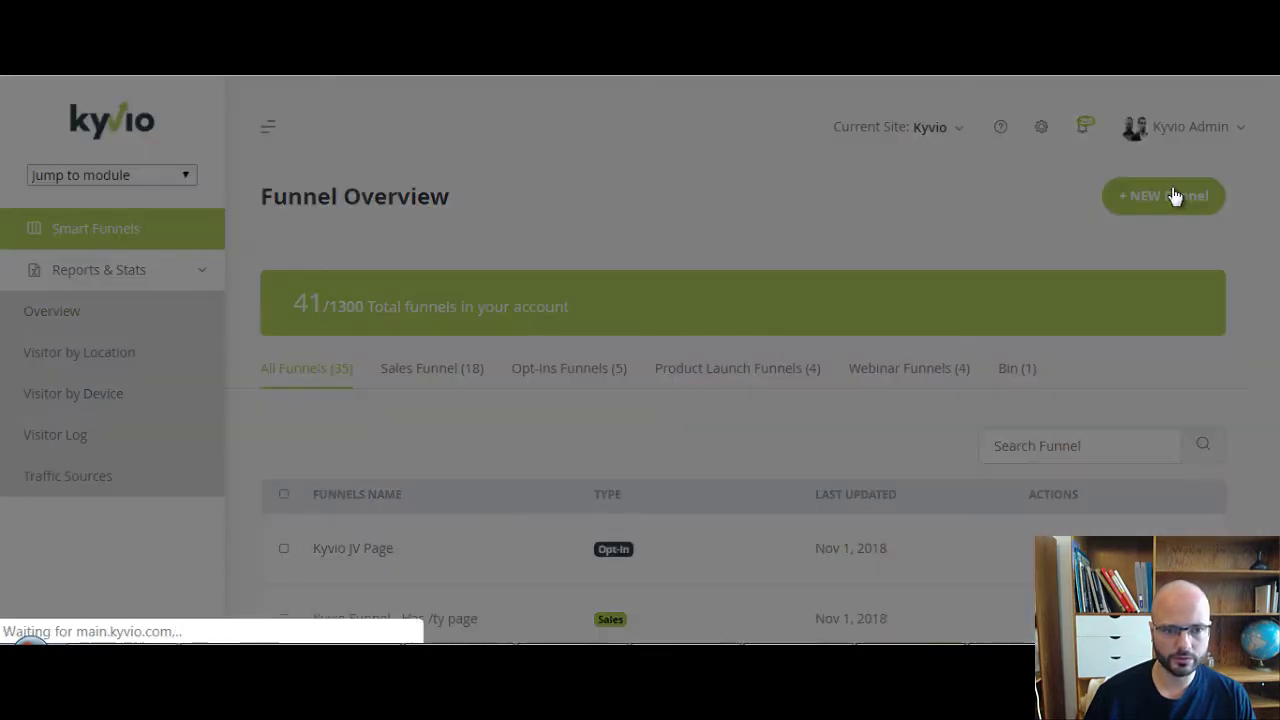
pyautogui.click(755, 282)
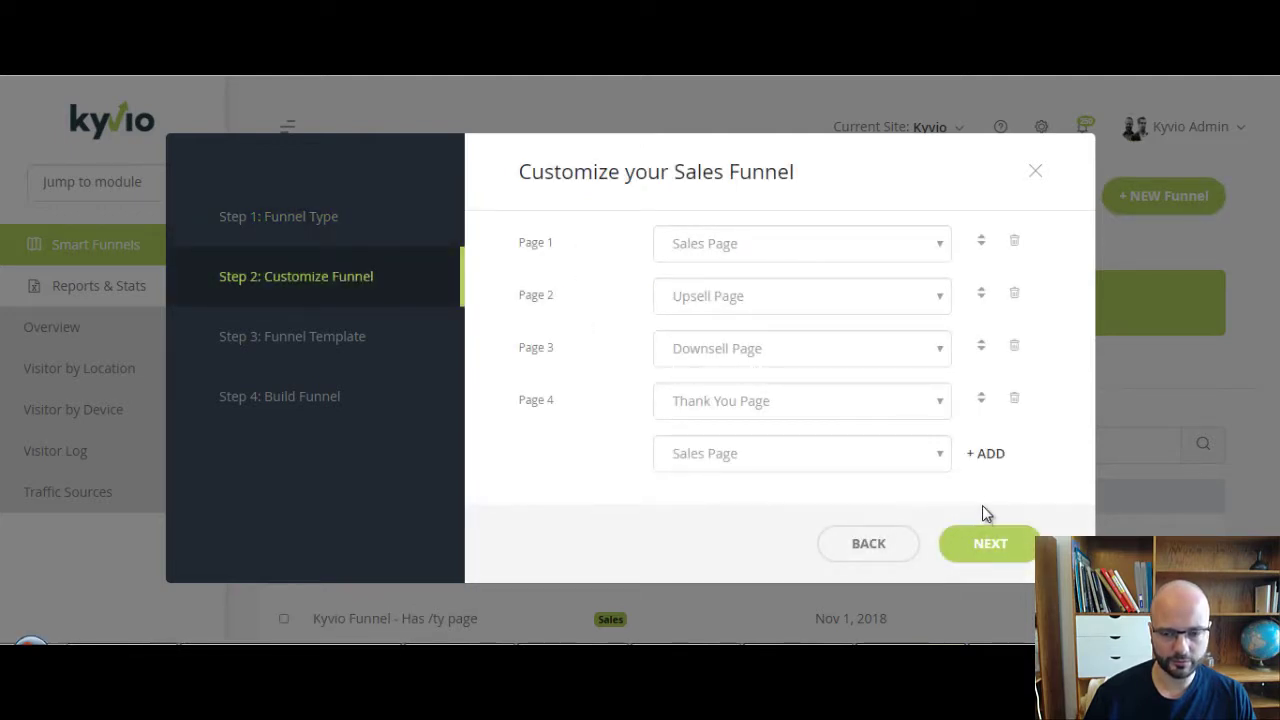
# - Add a Webinar Registration Page as page 5 and a Sales Page as page 6 of the sales funnel
pyautogui.click(990, 455)
pyautogui.click(923, 457)
pyautogui.click(869, 457)
pyautogui.click(869, 457)
pyautogui.click(780, 522)
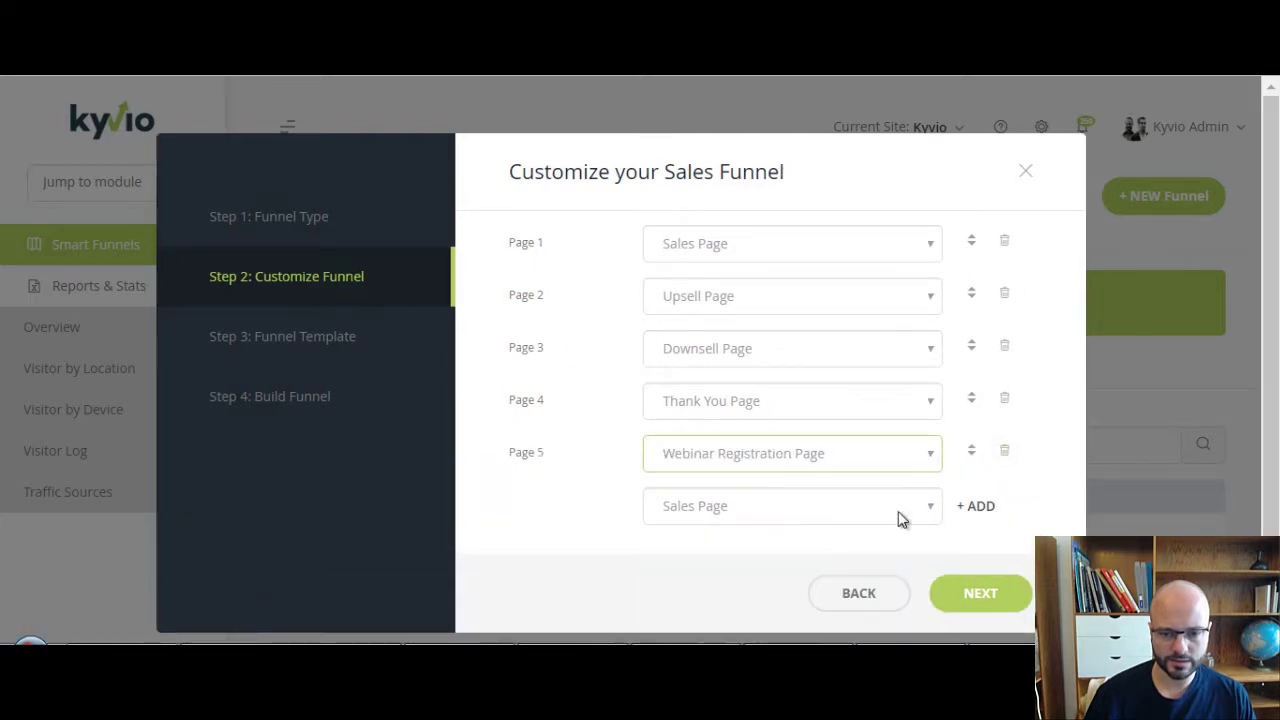
pyautogui.click(977, 508)
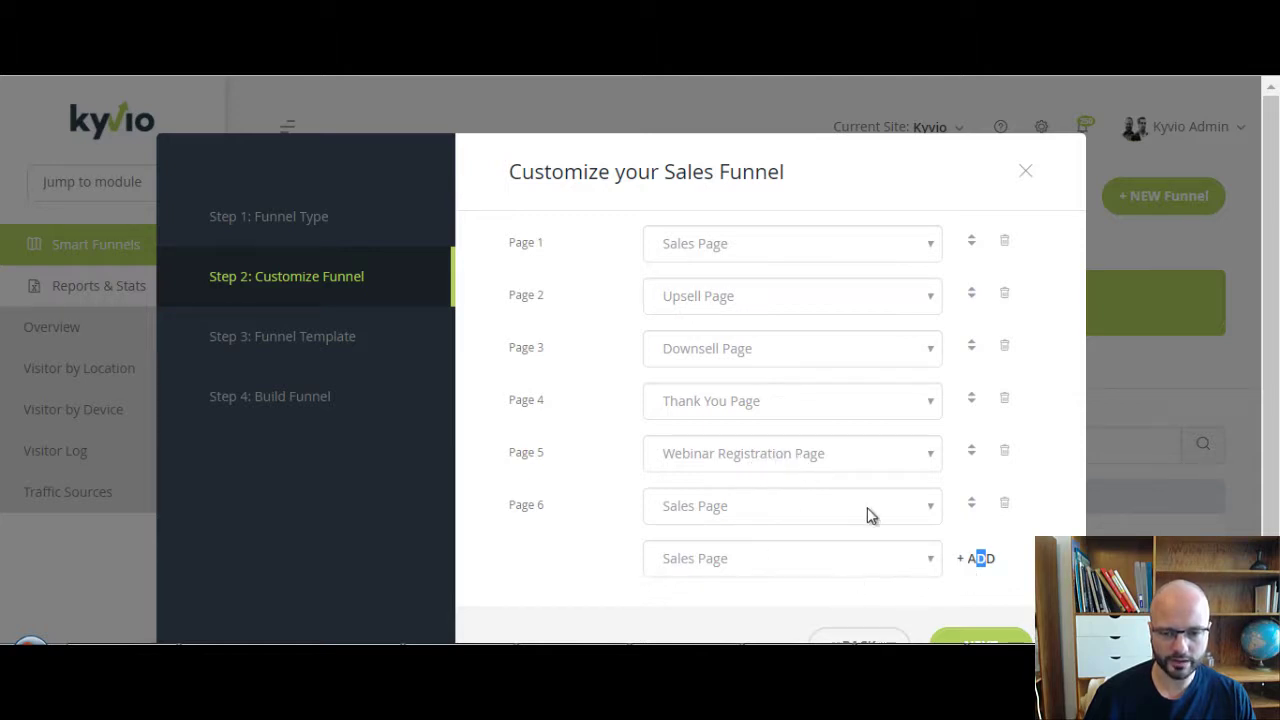
# - Remove the added pages 5 and 6 from the sales funnel
pyautogui.click(1006, 458)
pyautogui.click(1006, 457)
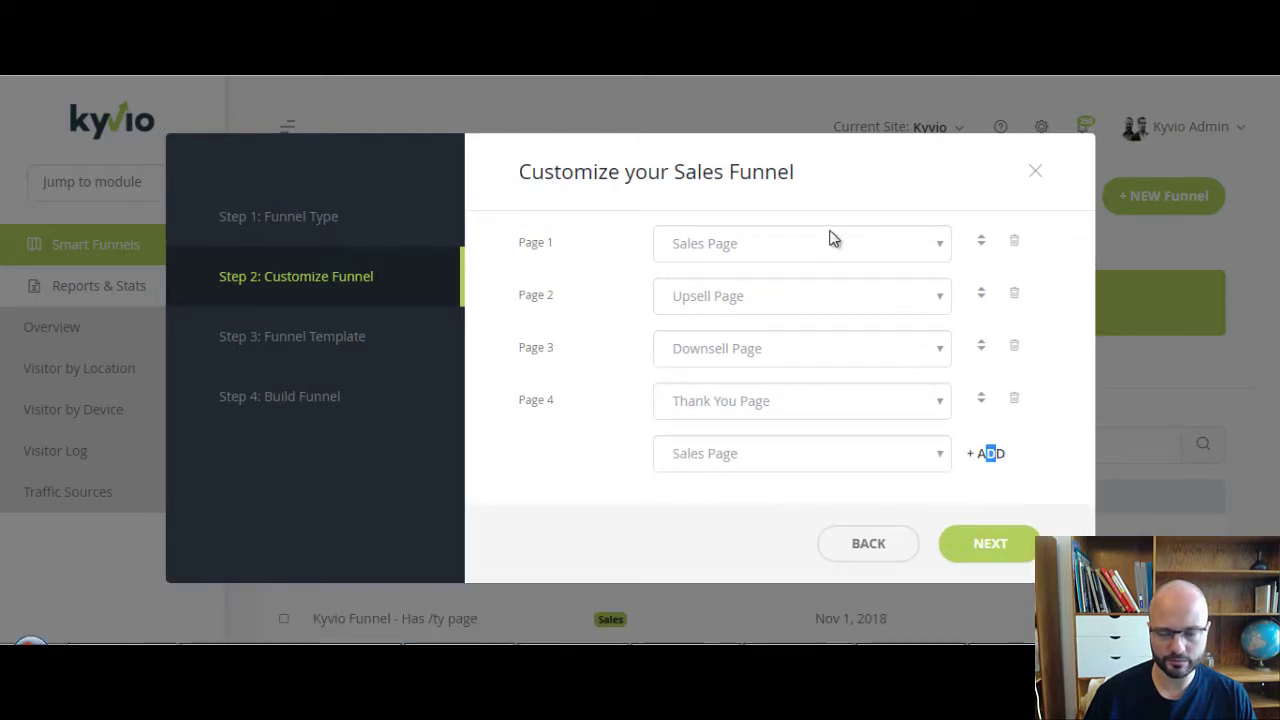
# - Return to the changelog document and read the bug fixes from the WebinarJeo integration to mass deleting subscribers
pyautogui.hotkey('ctrl', 'Tab')
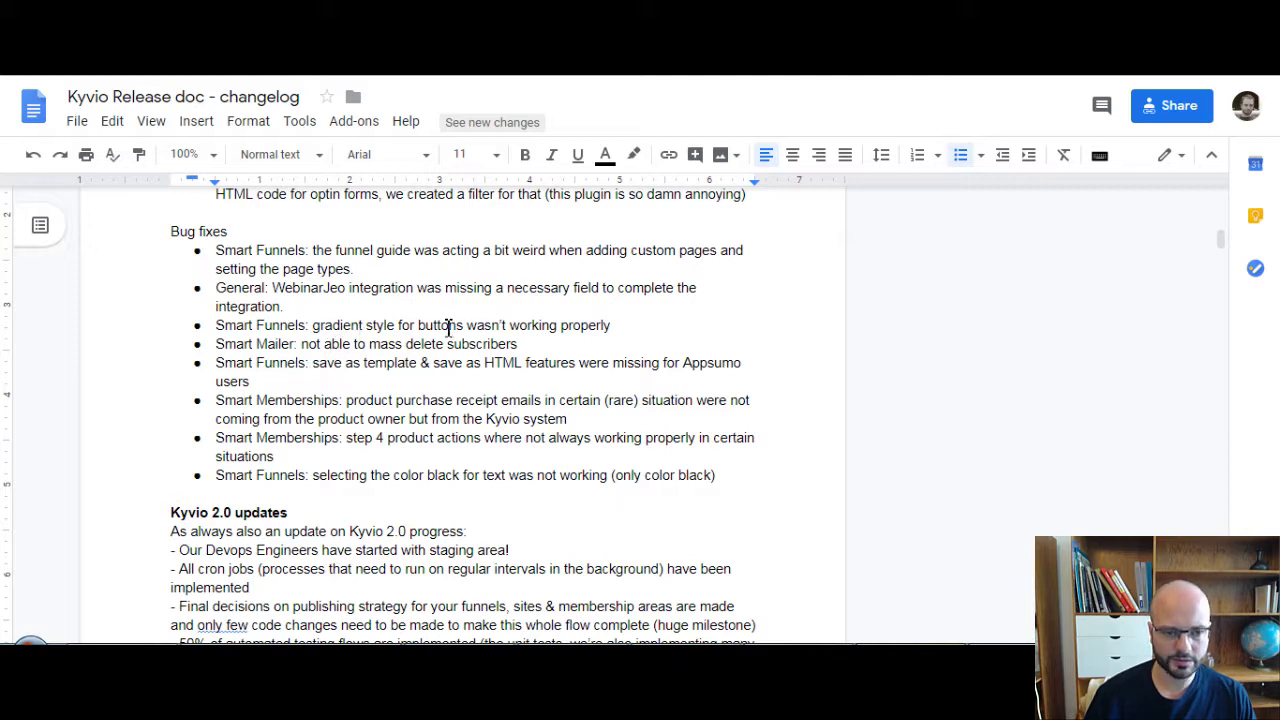
pyautogui.scroll(-1, 582, 328)
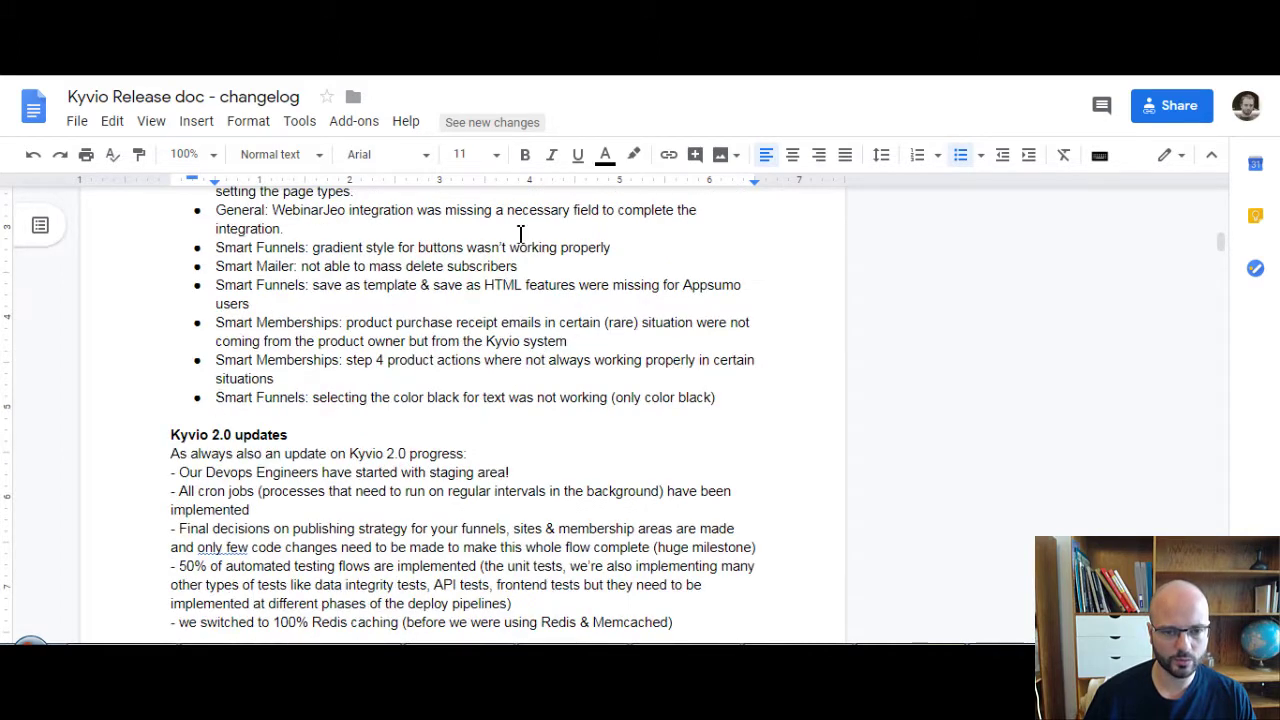
pyautogui.click(369, 266)
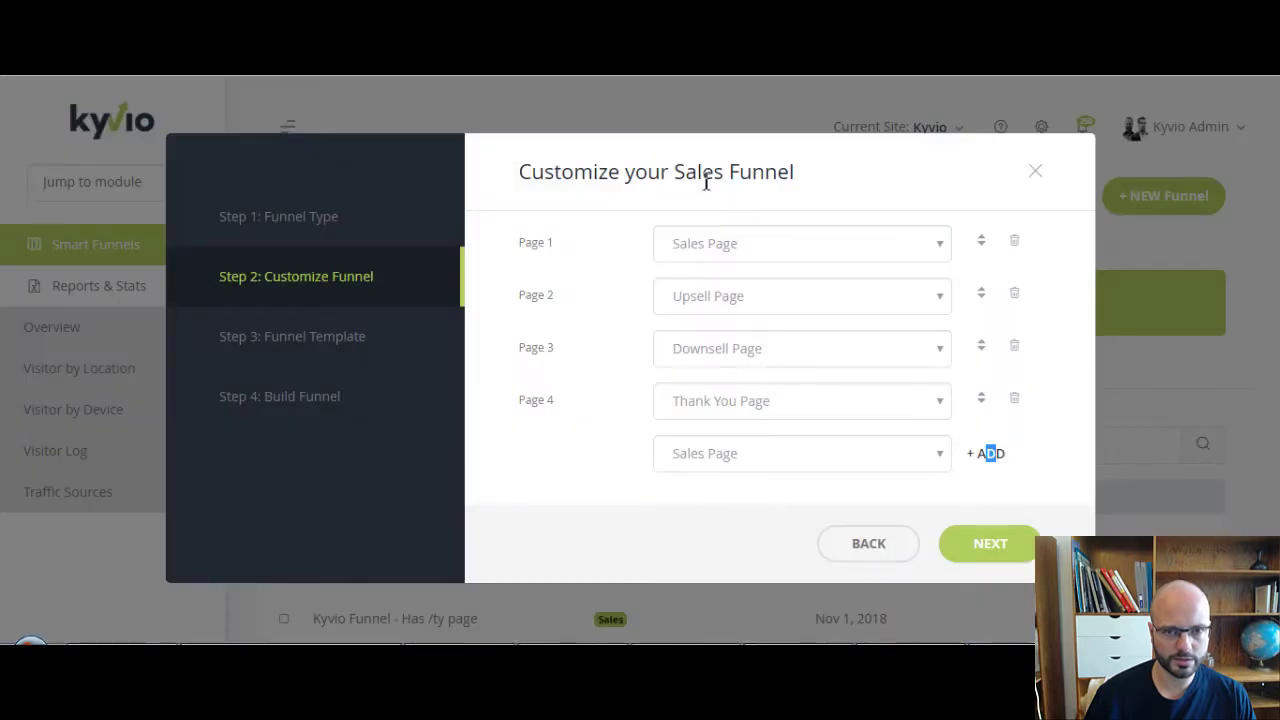
# - Switch back to Kyvio, discard the new funnel, and open the Subscribers overview in Smart Mailer
pyautogui.click(1032, 172)
pyautogui.click(172, 190)
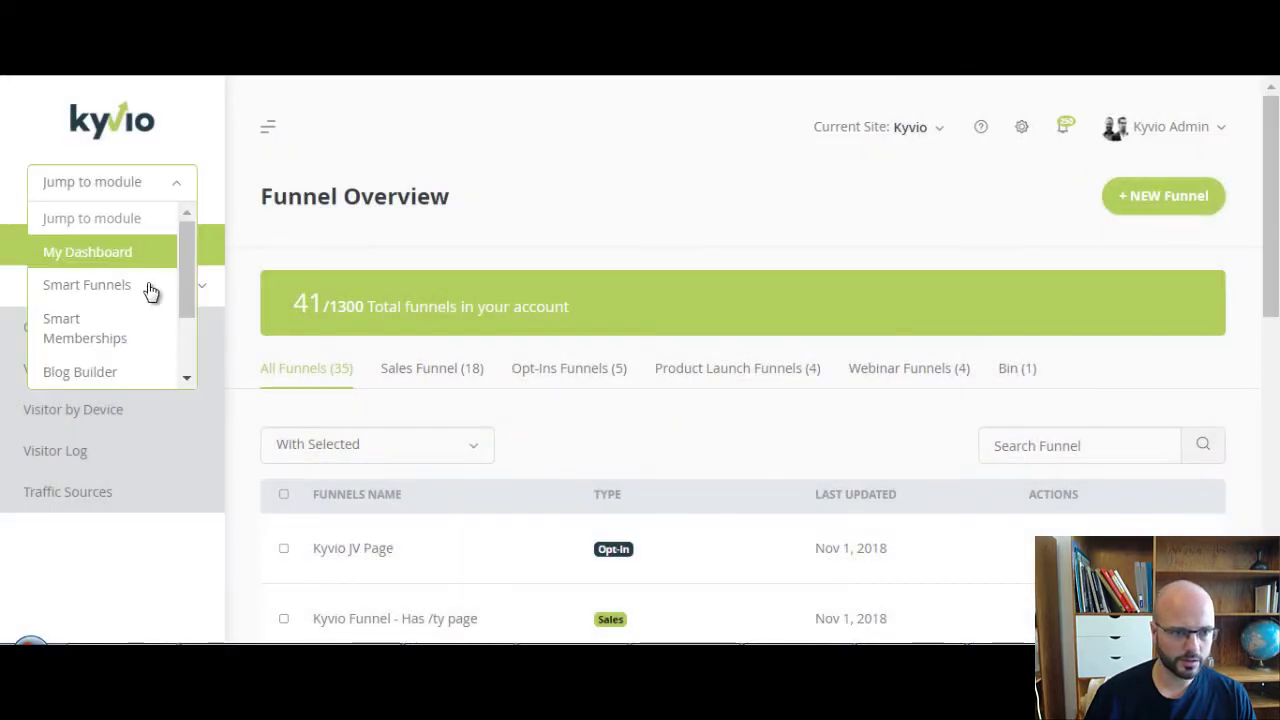
pyautogui.scroll(-2, 114, 357)
pyautogui.click(114, 306)
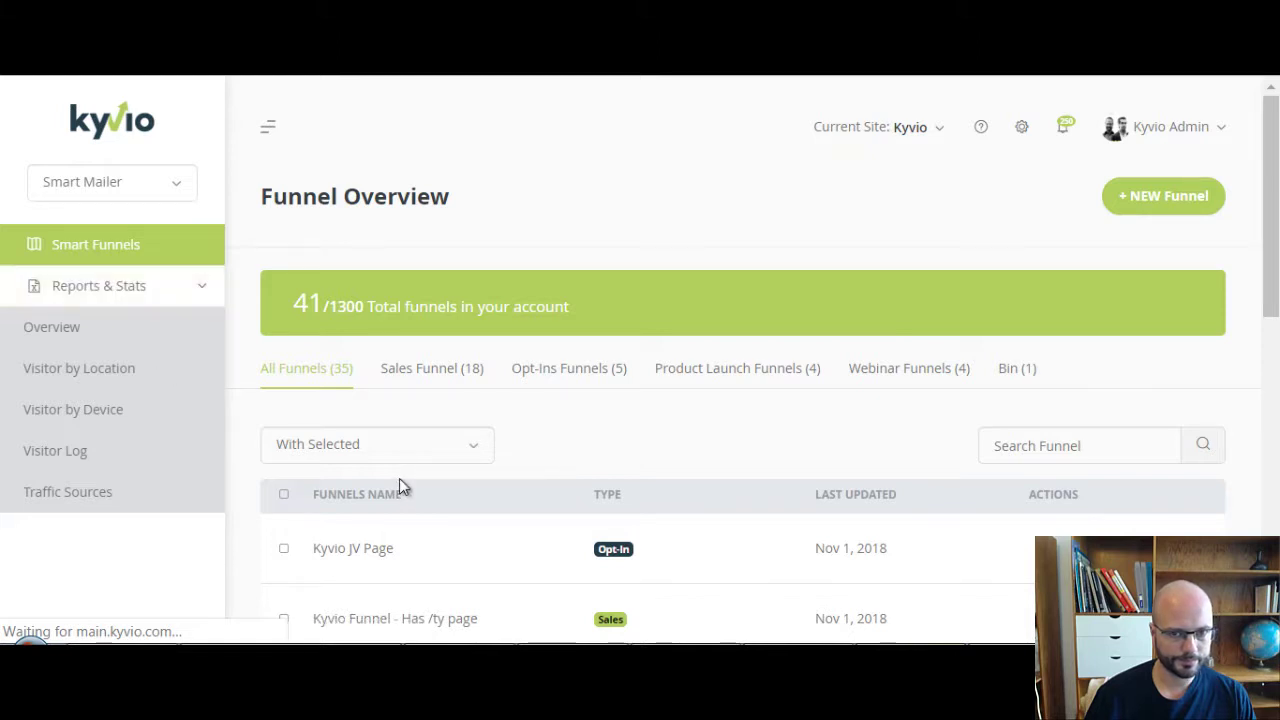
pyautogui.click(107, 403)
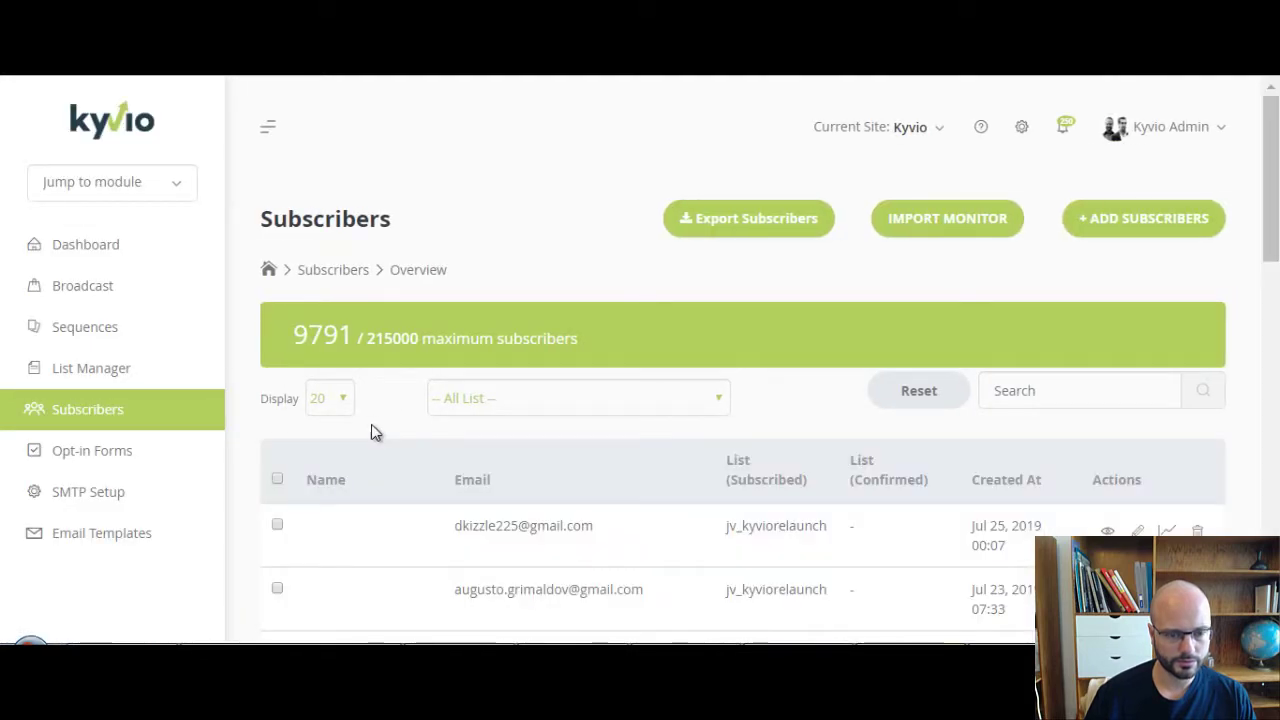
# - Select all subscribers on the current page, show their bulk actions including Delete, and dismiss the actions without deleting
pyautogui.scroll(-2, 365, 433)
pyautogui.click(278, 289)
pyautogui.click(279, 324)
pyautogui.click(427, 266)
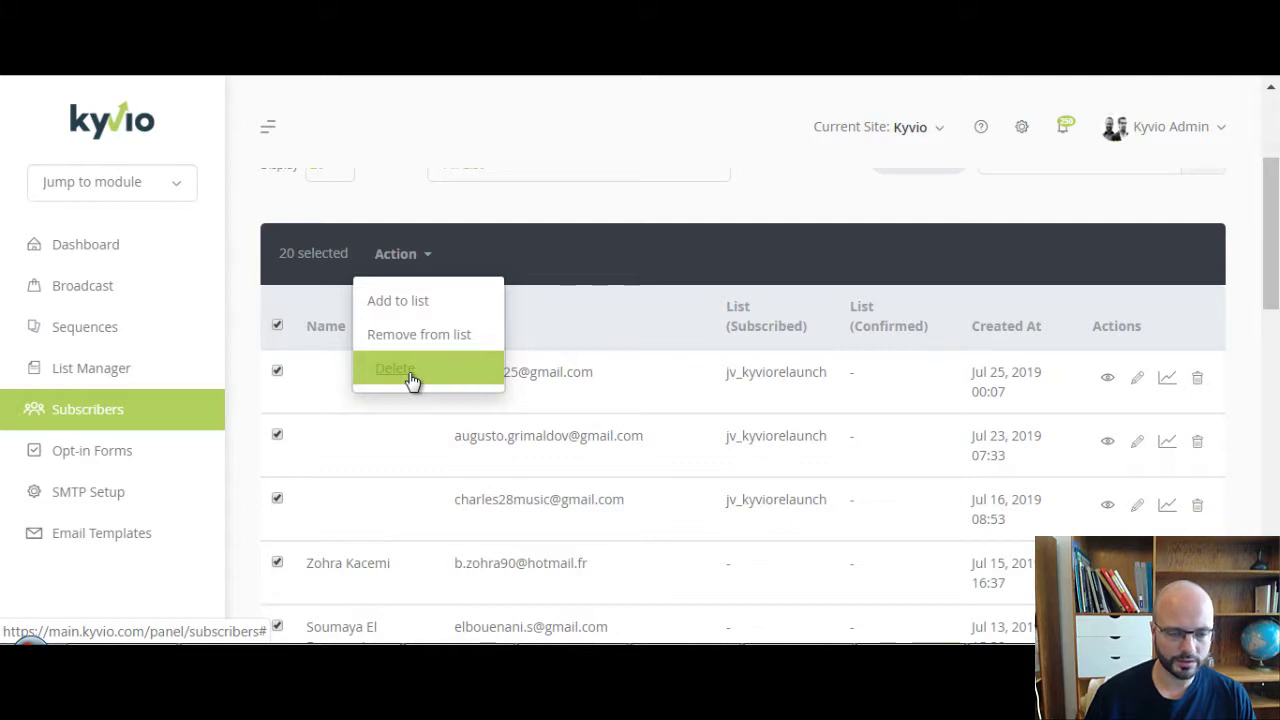
pyautogui.click(803, 194)
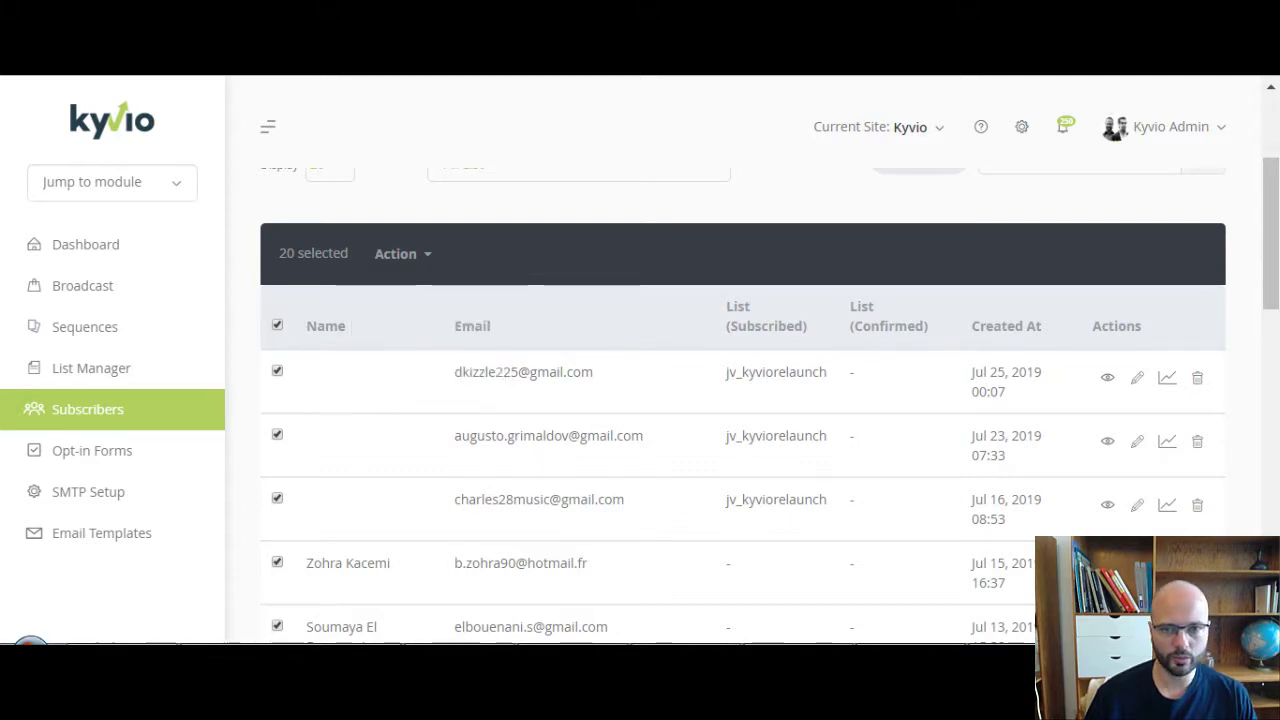
# - Return to the changelog document and read the remaining Smart Funnels and Smart Memberships bug fixes
pyautogui.hotkey('ctrl', 'Tab')
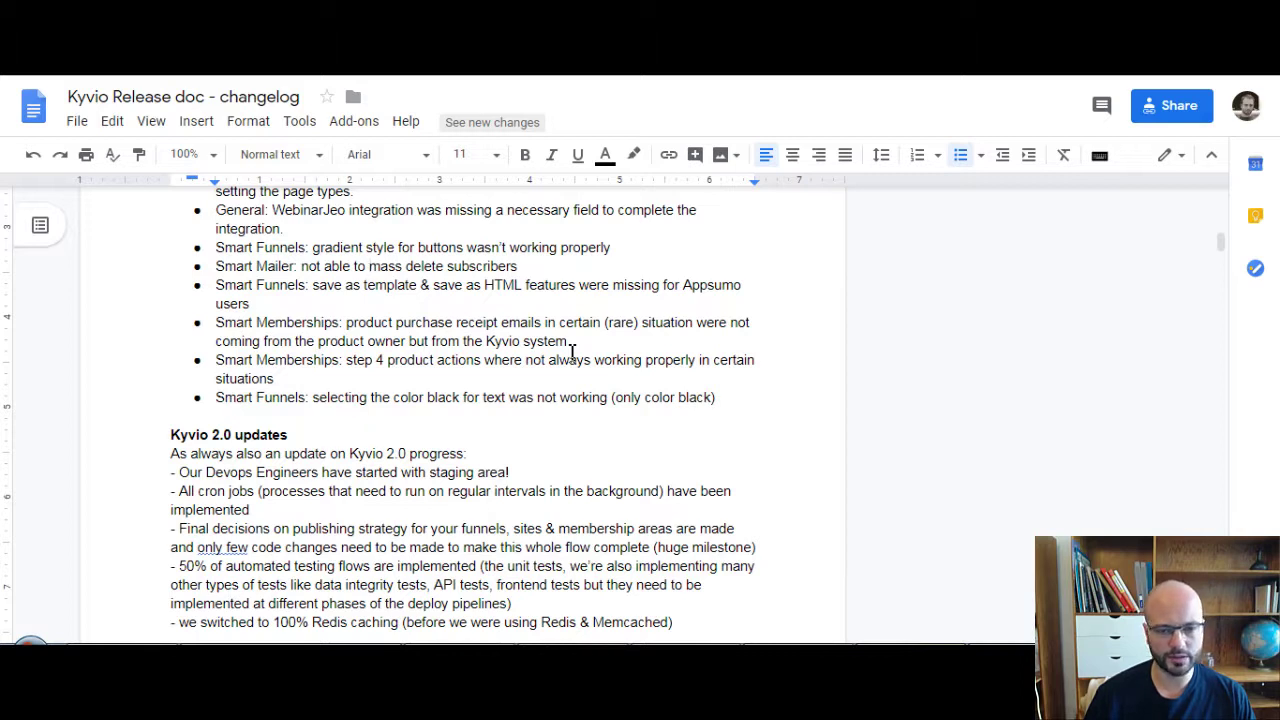
pyautogui.click(389, 360)
pyautogui.scroll(-1, 394, 357)
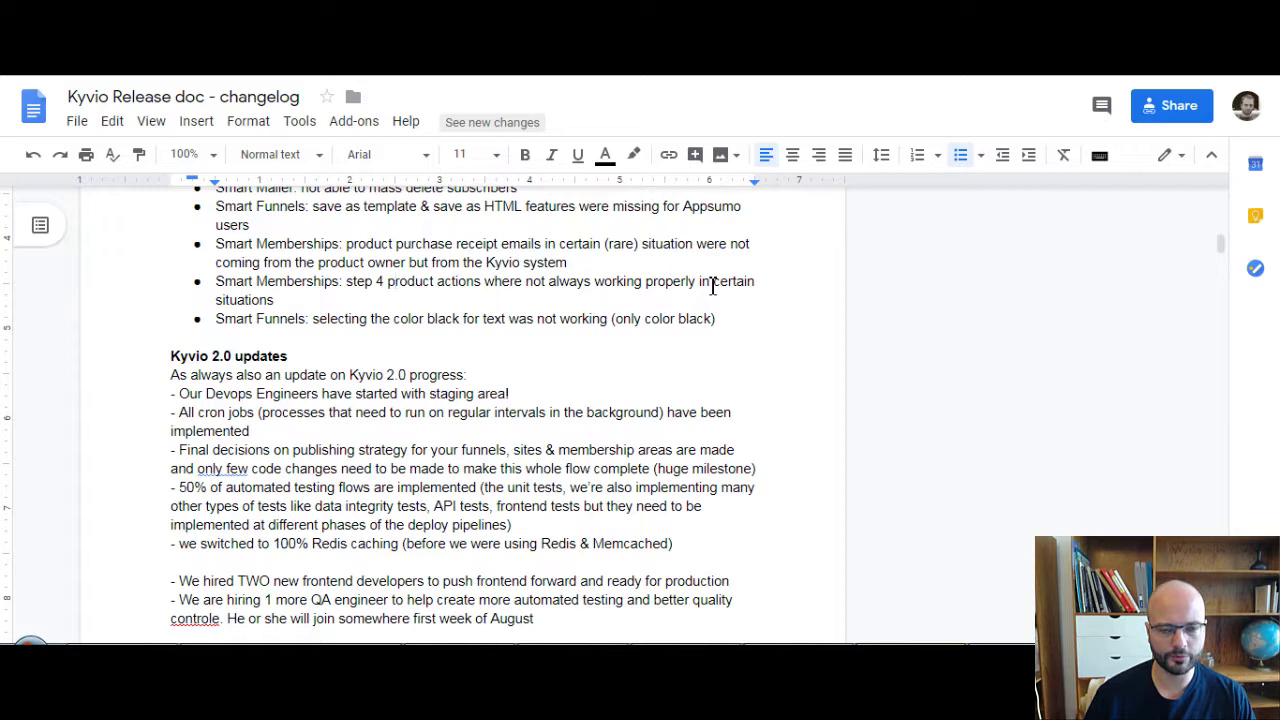
pyautogui.scroll(-1, 540, 300)
pyautogui.scroll(1, 500, 308)
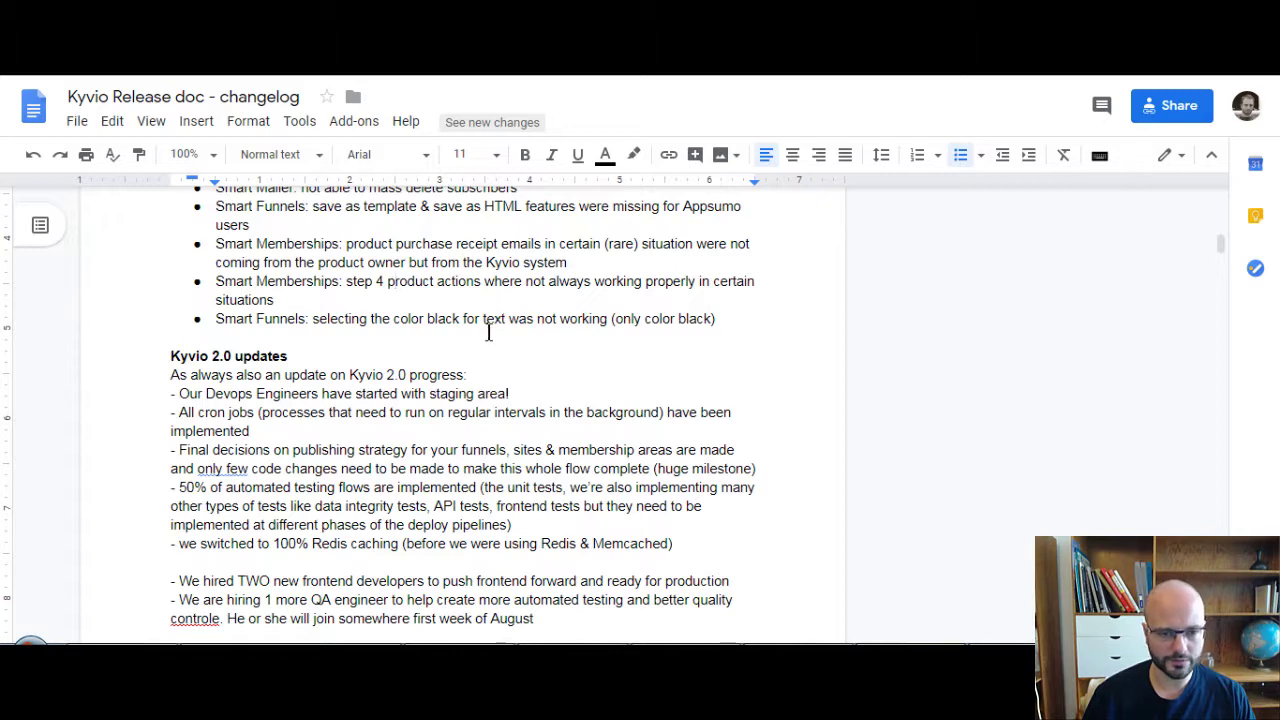
# - Go back through the improvements to the New Features section at the beginning of the July release notes
pyautogui.scroll(3, 505, 325)
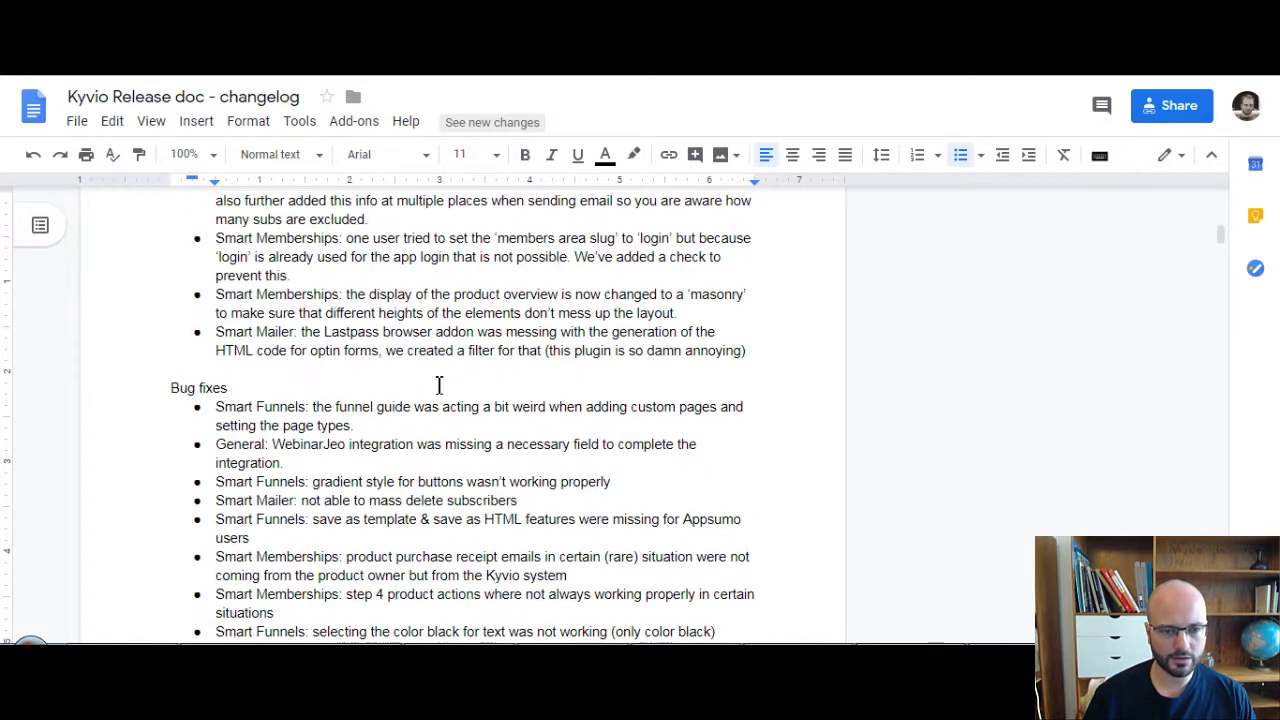
pyautogui.scroll(2, 420, 410)
pyautogui.scroll(5, 397, 432)
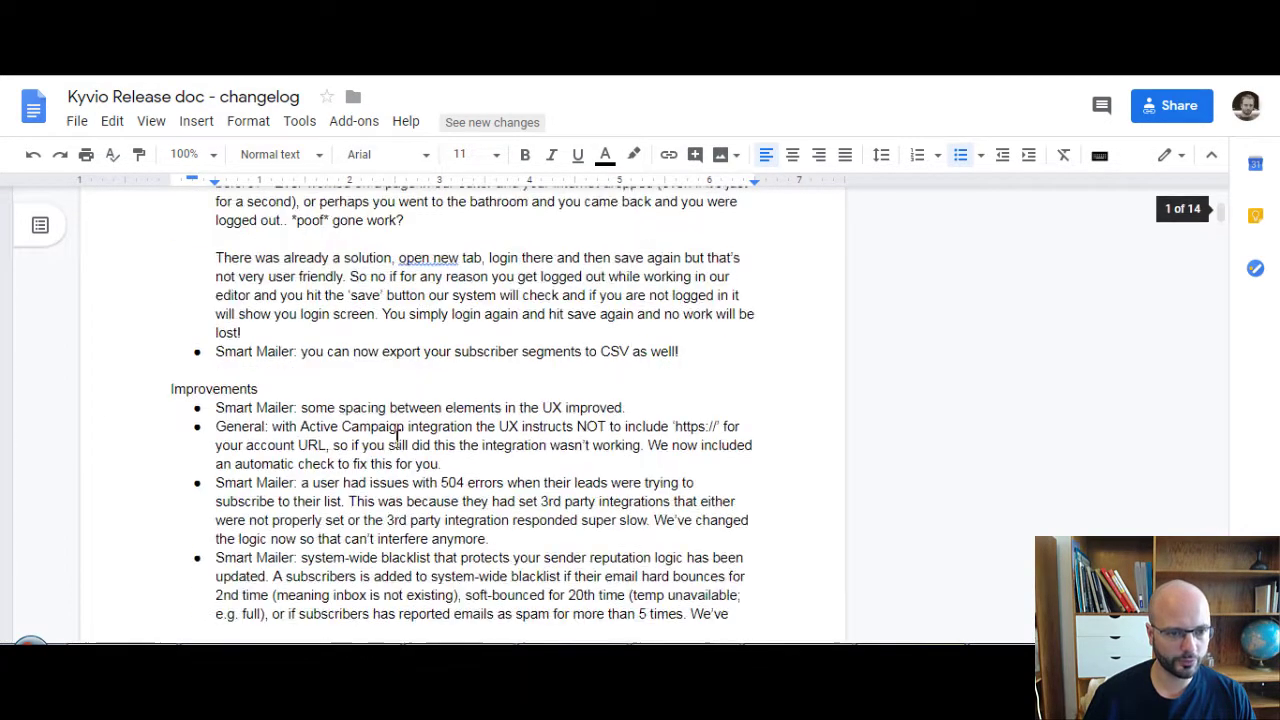
pyautogui.scroll(3, 397, 436)
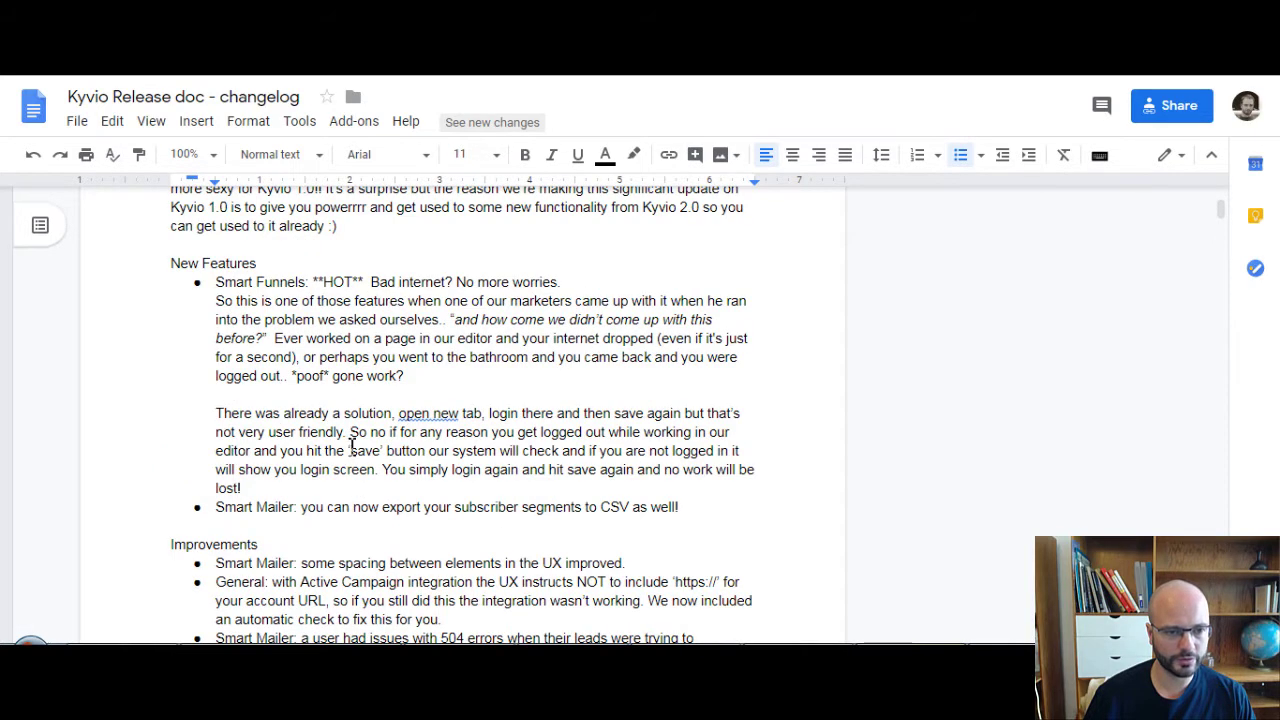
pyautogui.scroll(3, 352, 446)
# - Read the Kyvio 2.0 updates section of the changelog through to the end of the July release notes
pyautogui.scroll(-5, 390, 520)
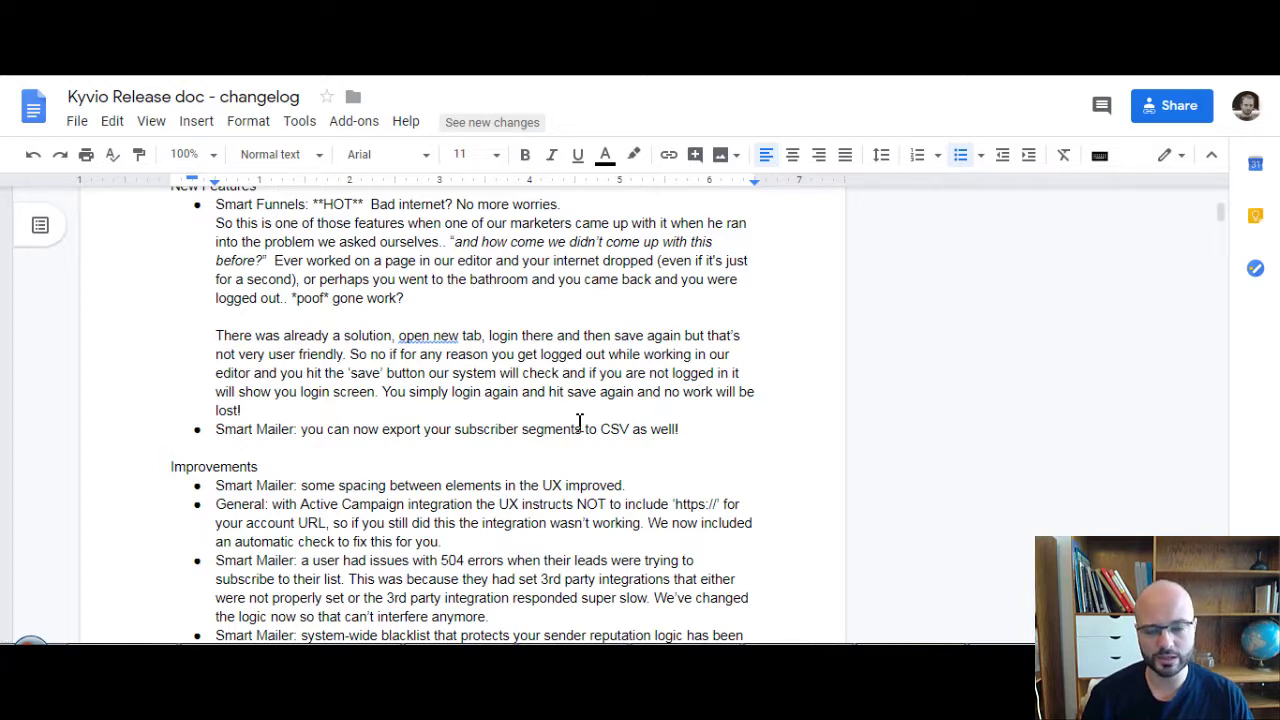
pyautogui.scroll(-5, 553, 414)
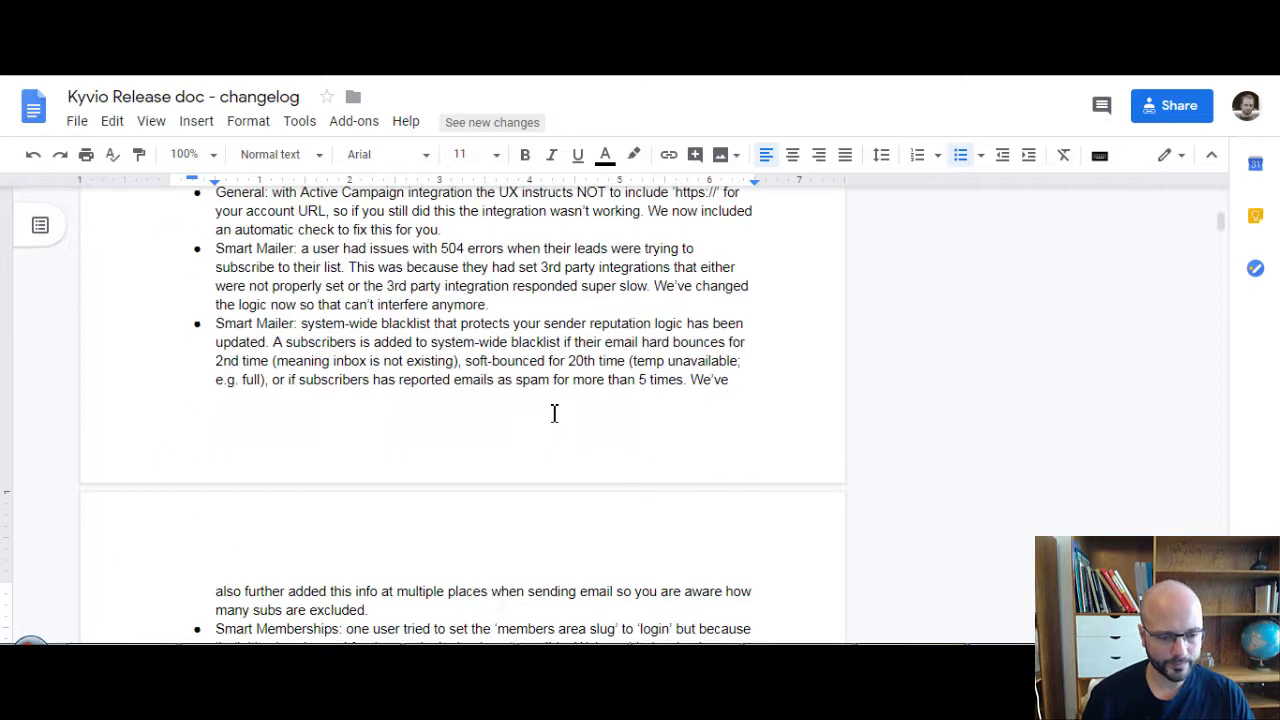
pyautogui.scroll(-8, 553, 414)
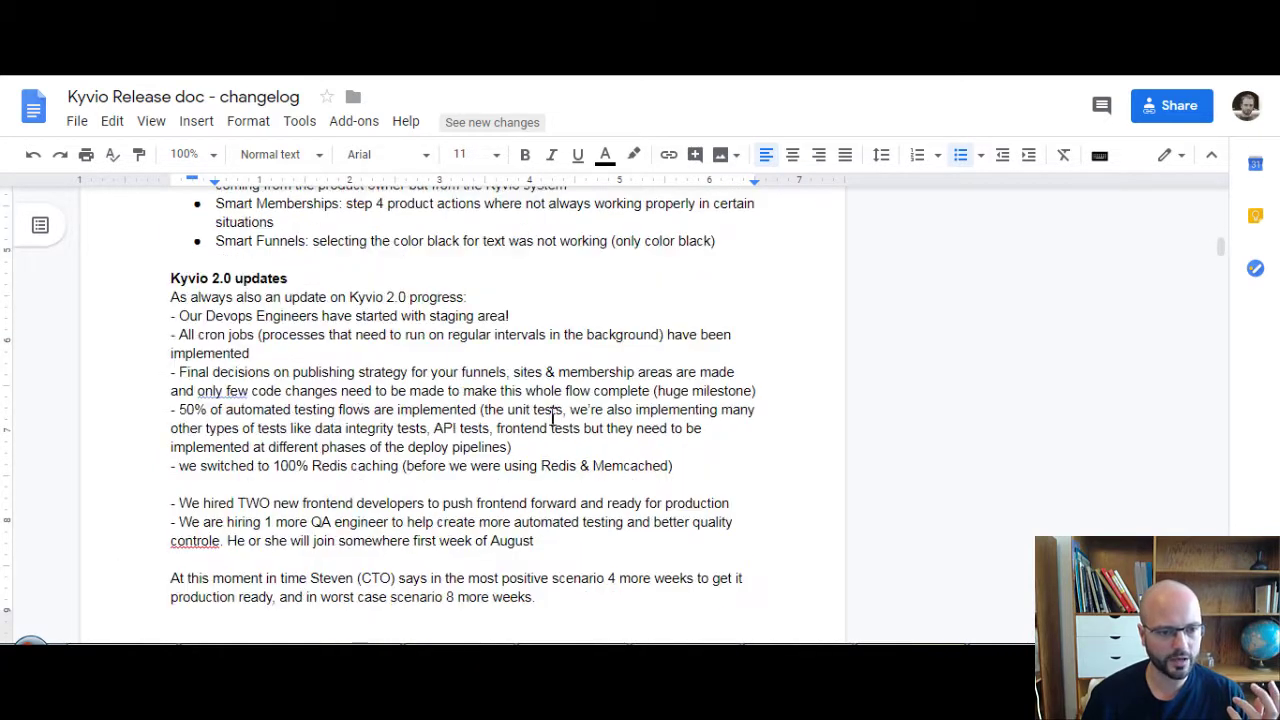
pyautogui.moveTo(843, 479)
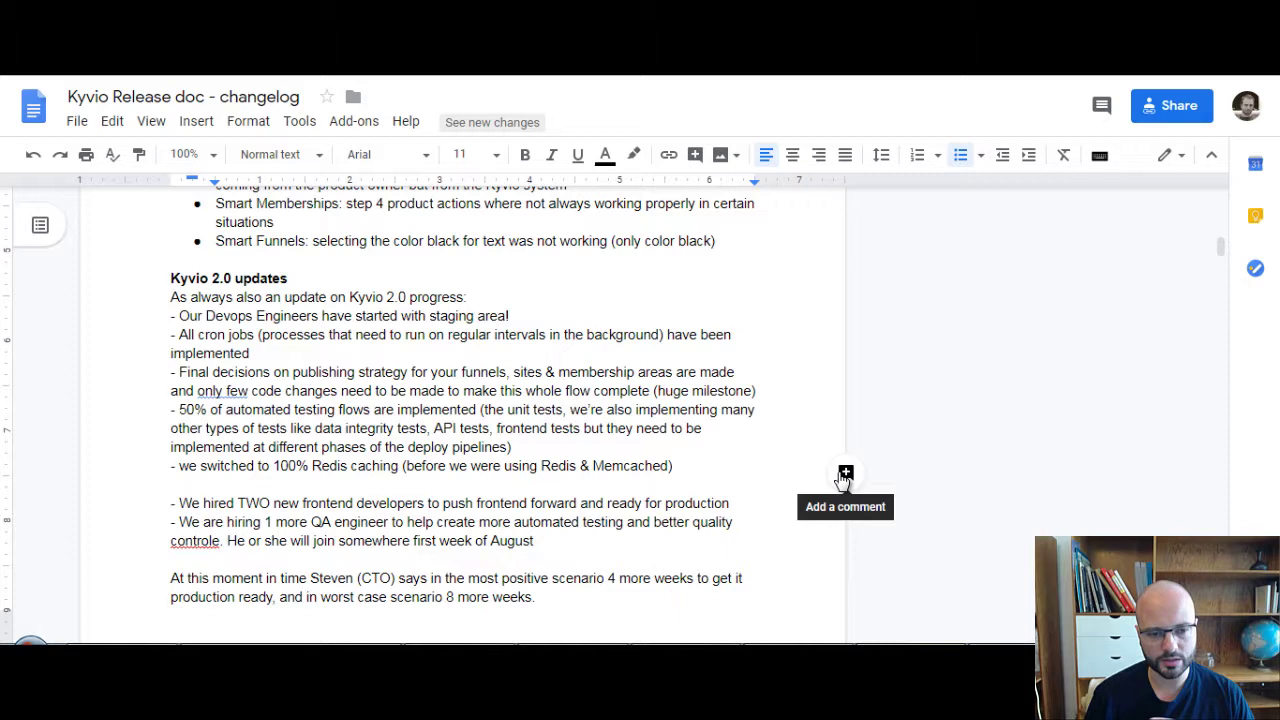
pyautogui.scroll(-3, 690, 495)
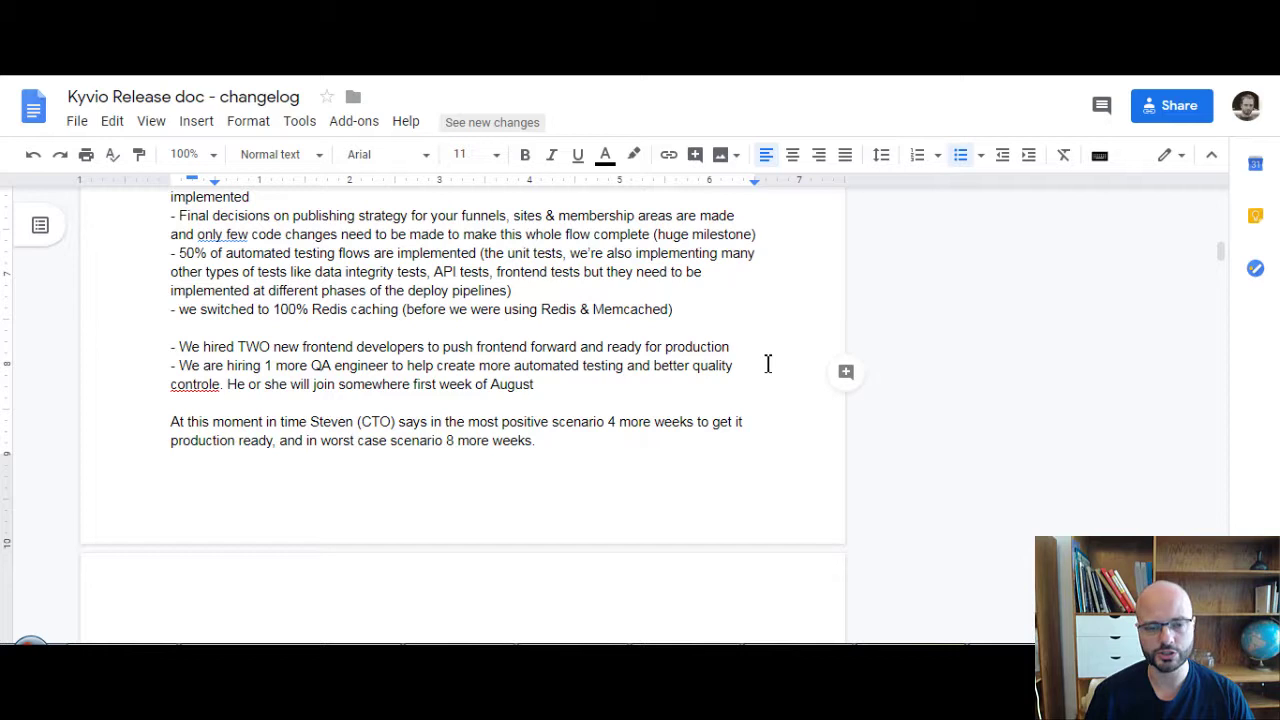
pyautogui.scroll(-3, 768, 363)
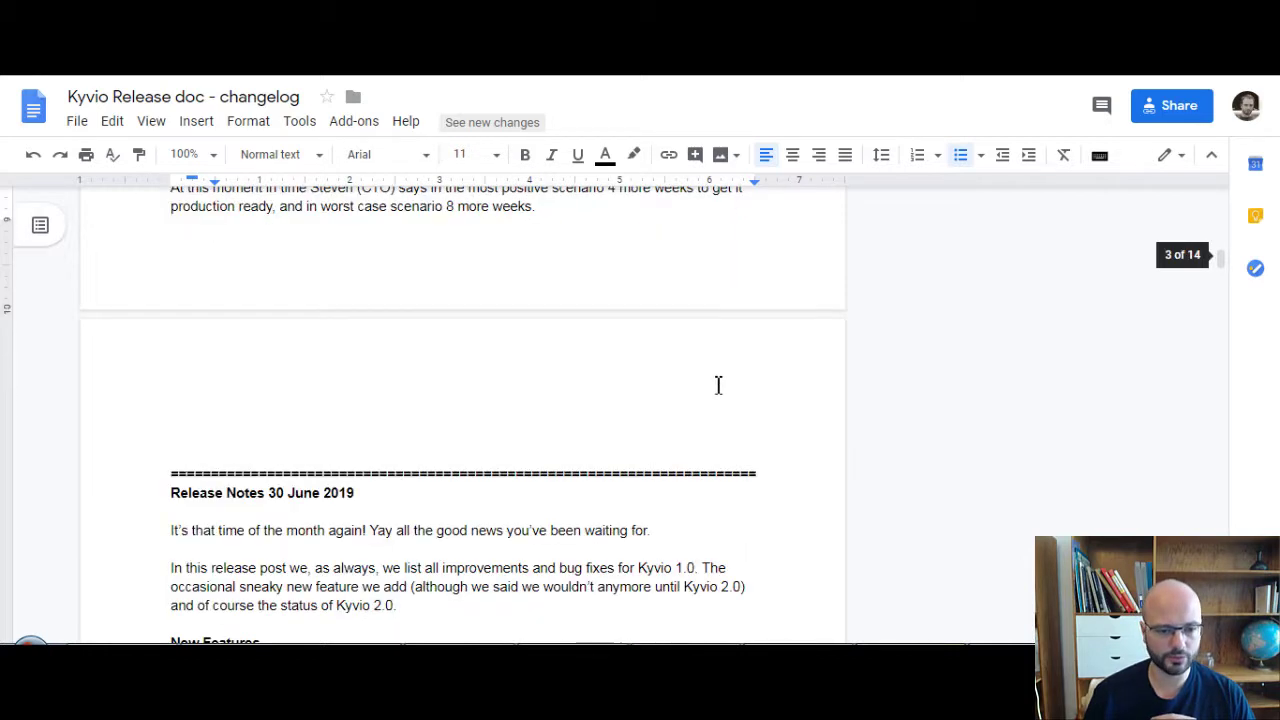
# - Return to the beginning of the Release Notes 31 July 2019 in the changelog
pyautogui.scroll(5, 717, 383)
pyautogui.scroll(6, 718, 386)
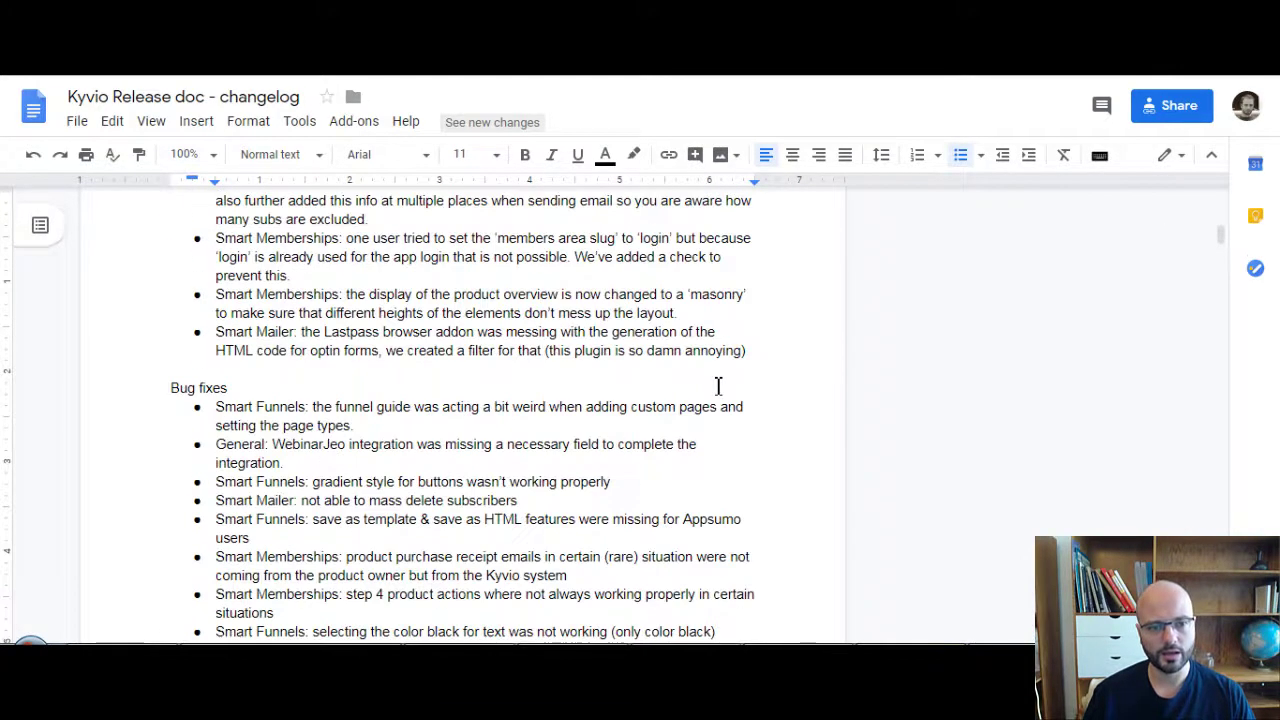
pyautogui.scroll(10, 718, 386)
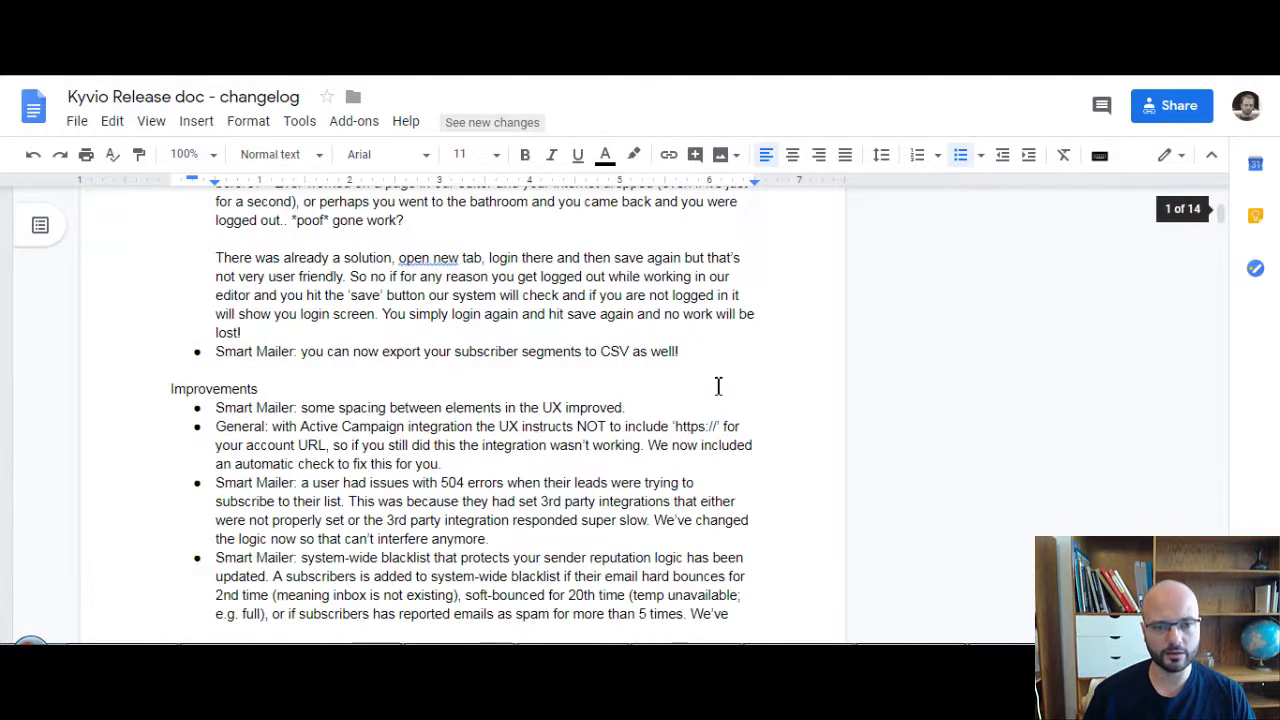
pyautogui.scroll(3, 727, 443)
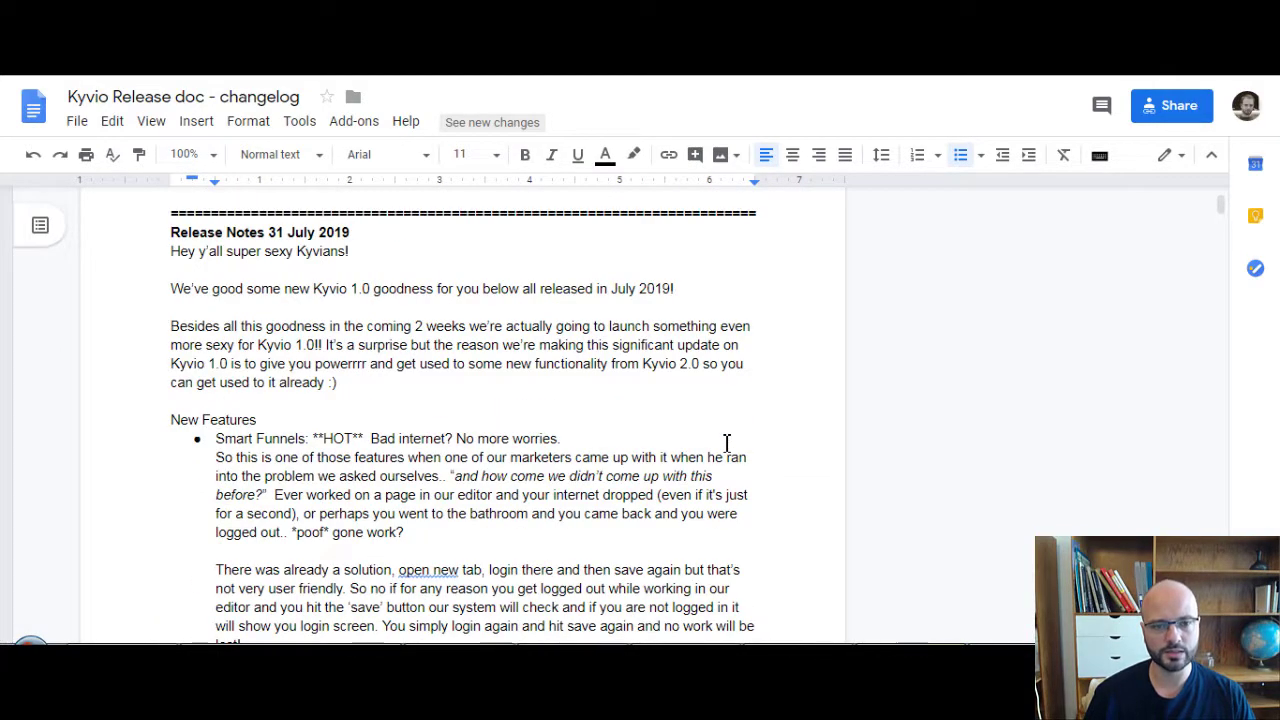